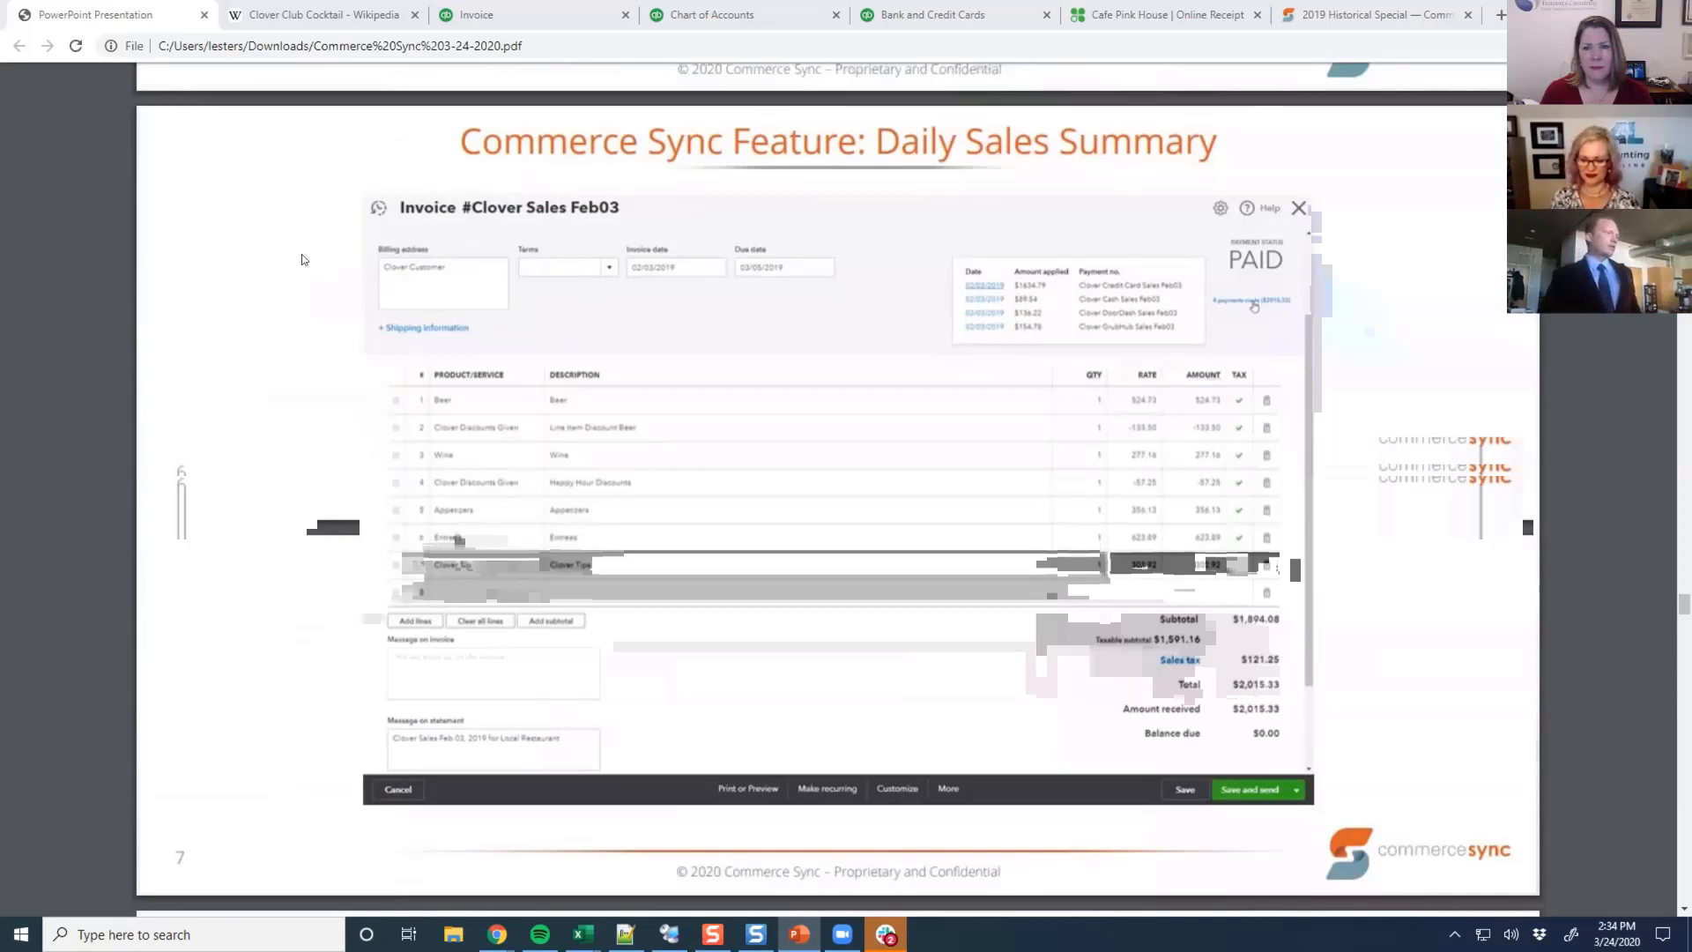
Switch to QuickBooks Online and review the line items and totals of the Clover 2020 Feb 15 invoice.
click(512, 20)
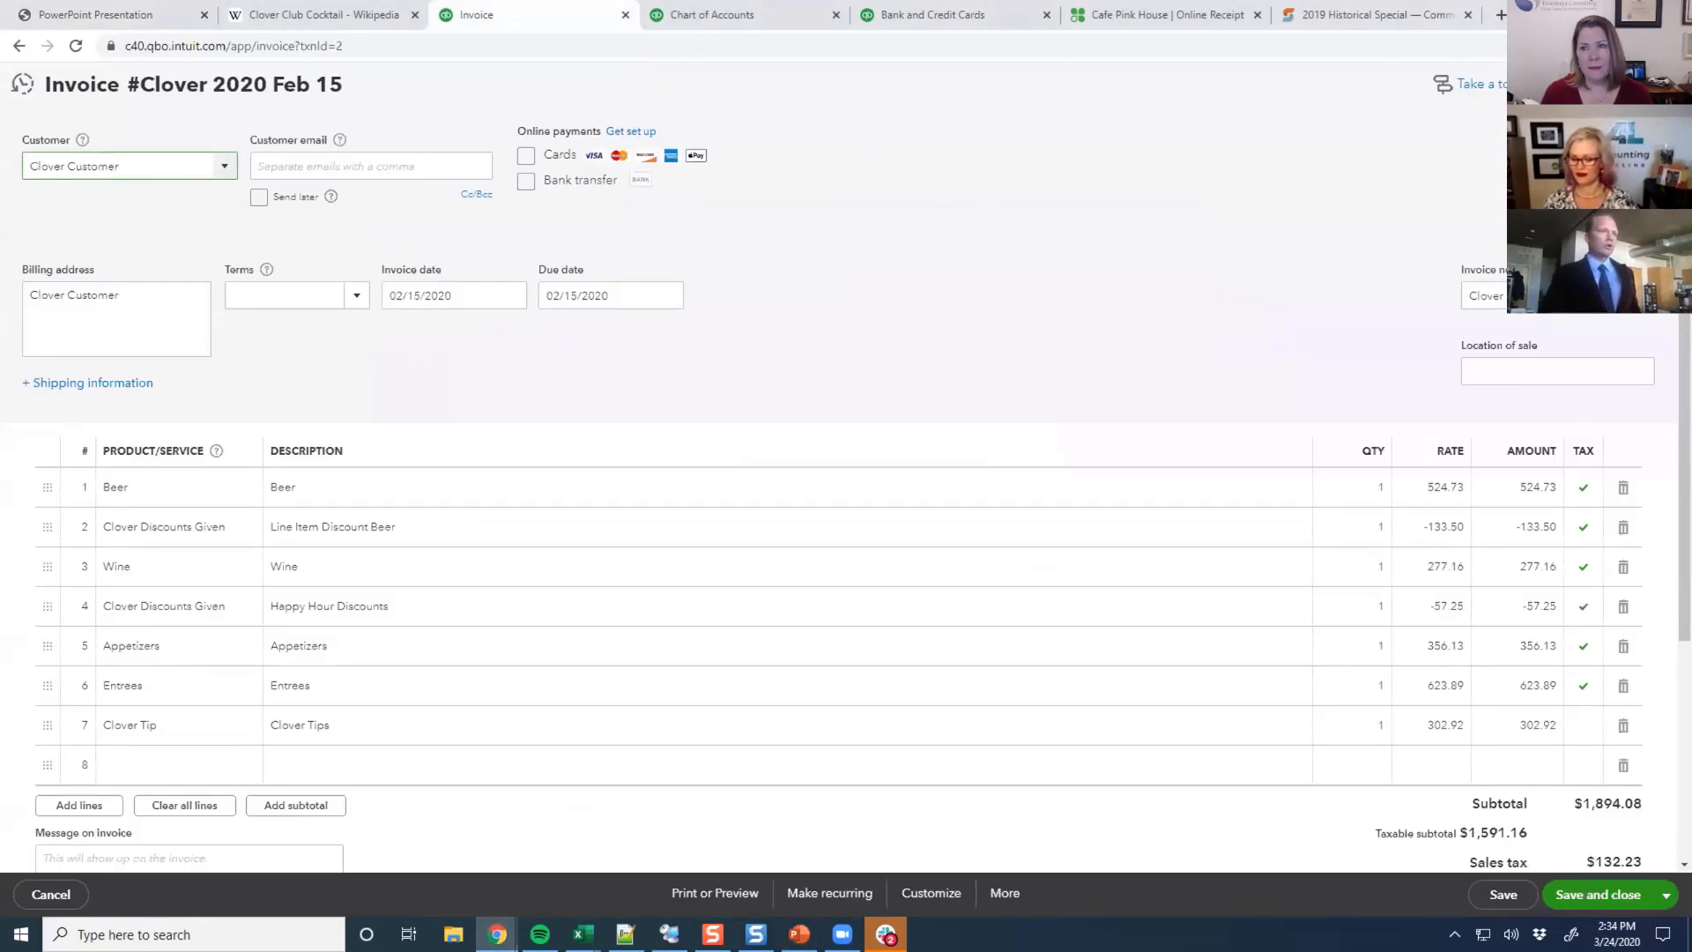
drag(1545, 12, 1231, 28)
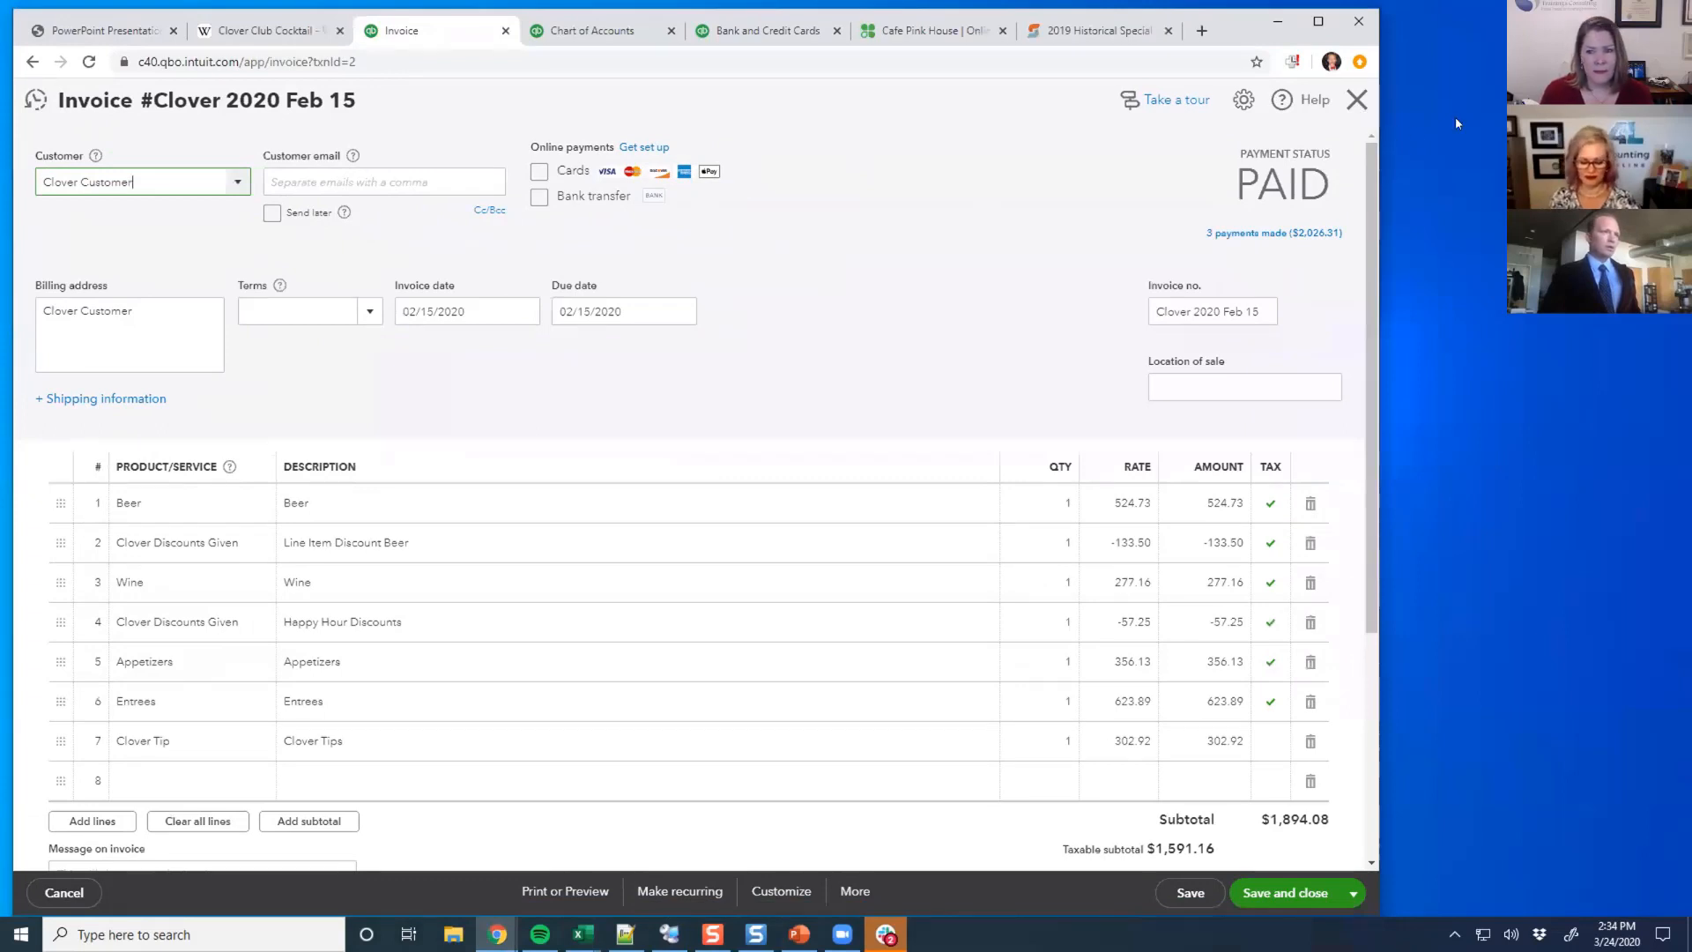
click(1319, 21)
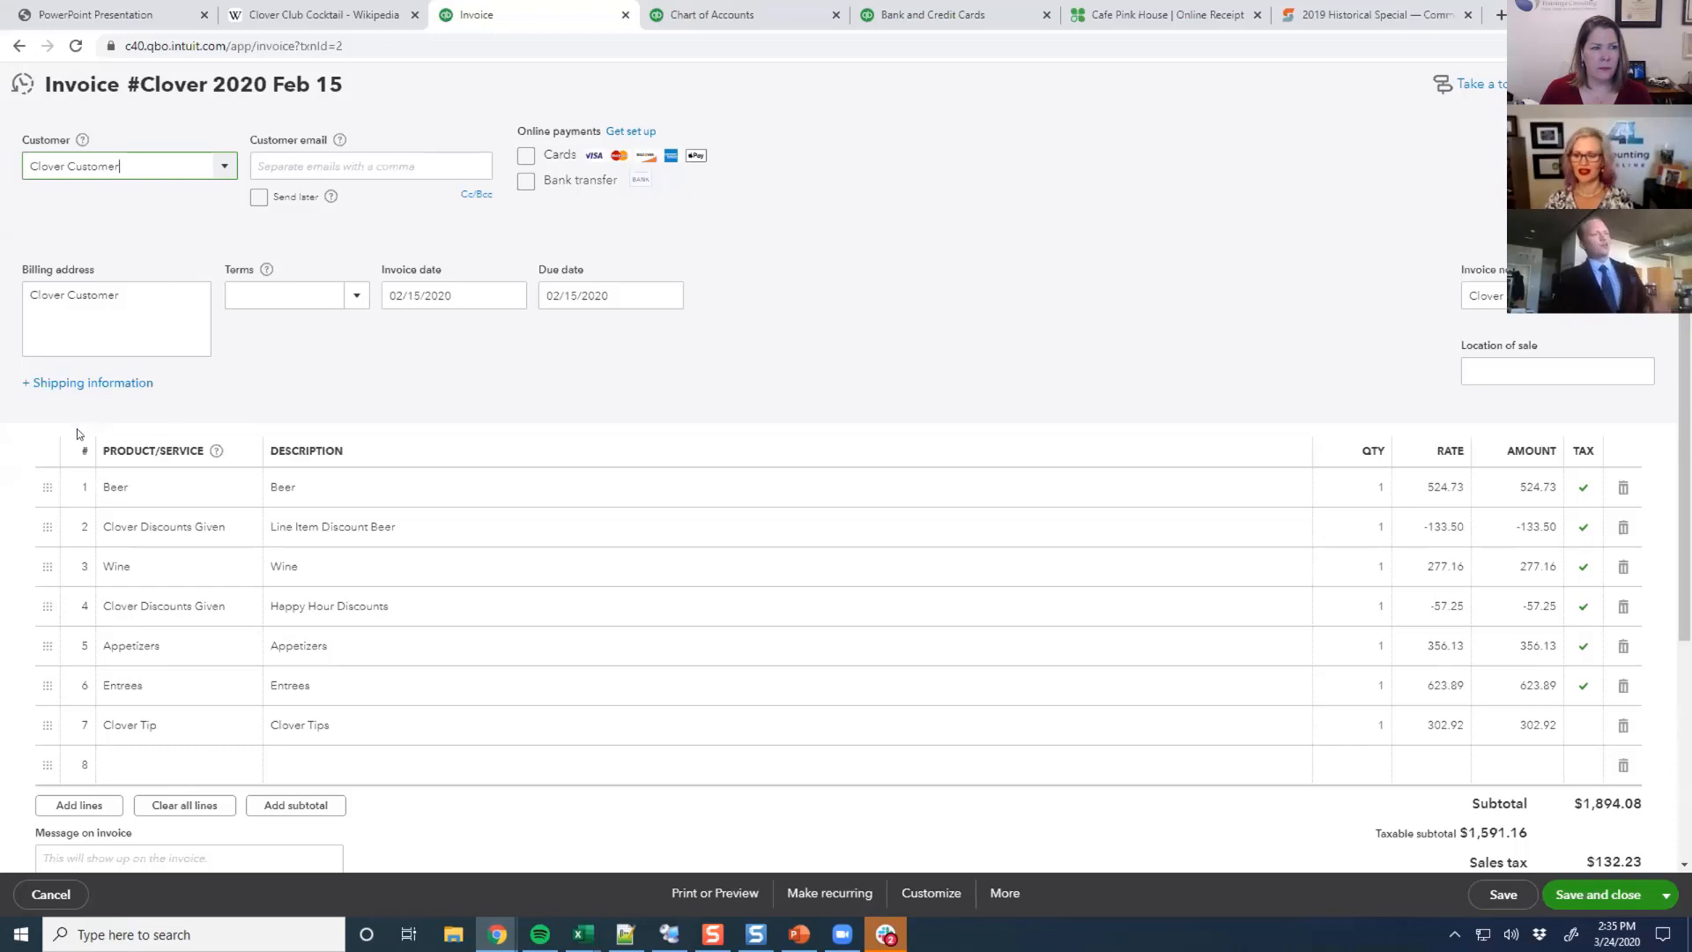
scroll(573, 357, down, 1)
scroll(571, 357, down, 2)
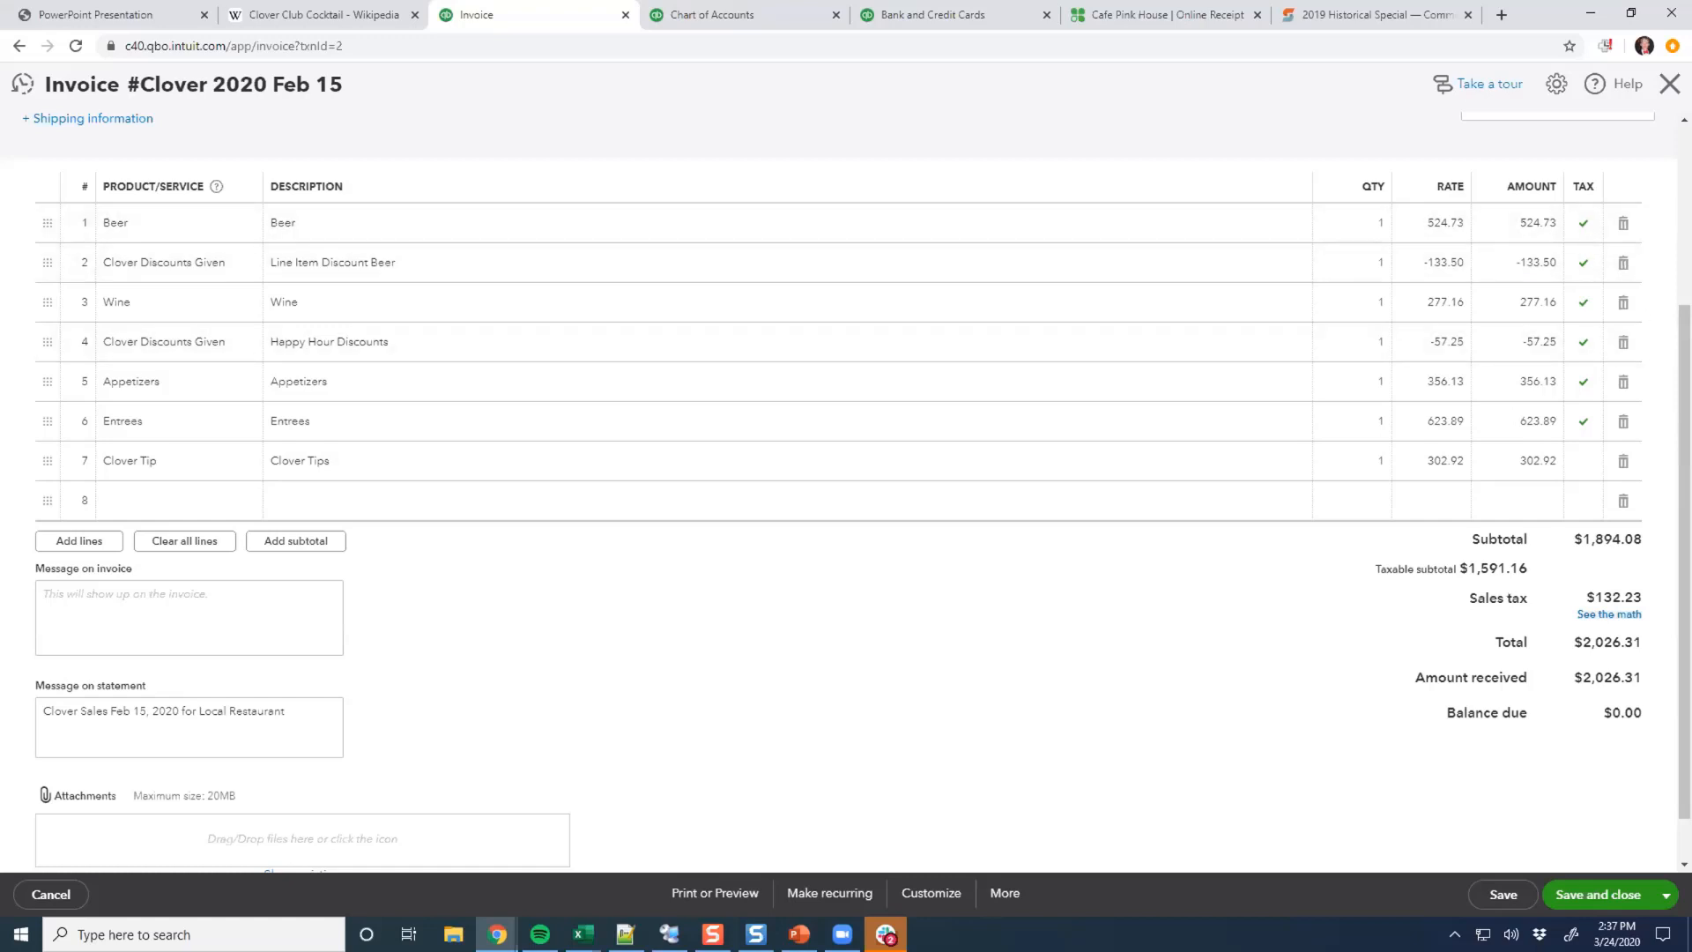
scroll(1219, 431, up, 2)
scroll(1220, 431, up, 1)
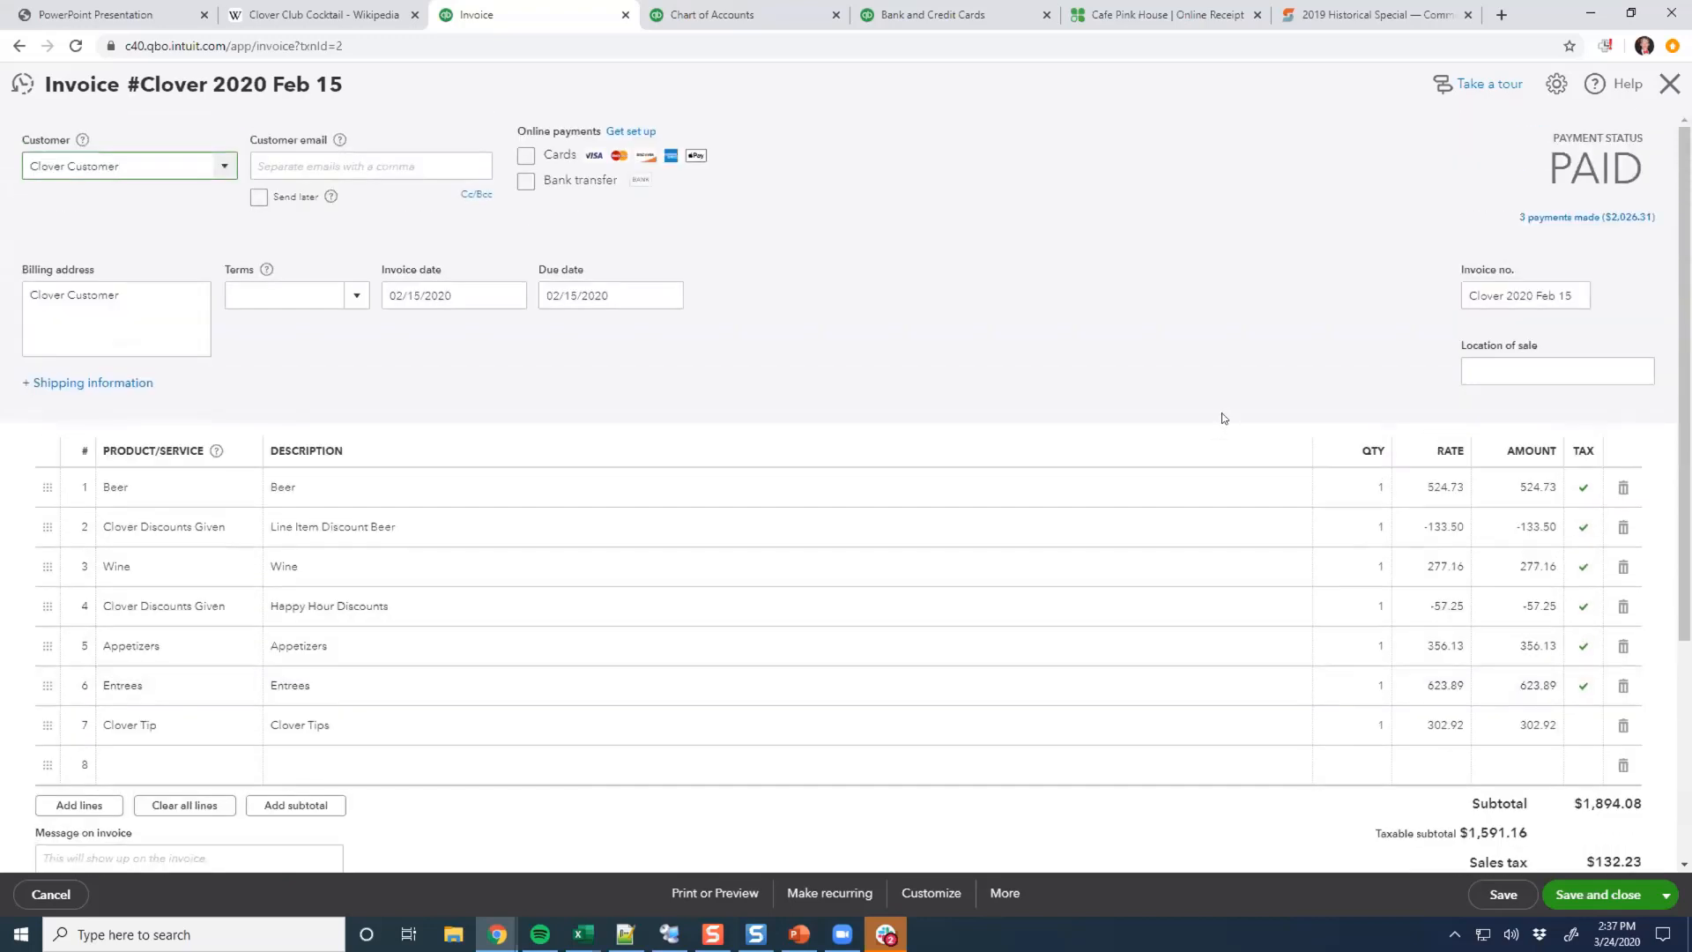
Show the list of payments applied to the Clover 2020 Feb 15 invoice.
click(1551, 221)
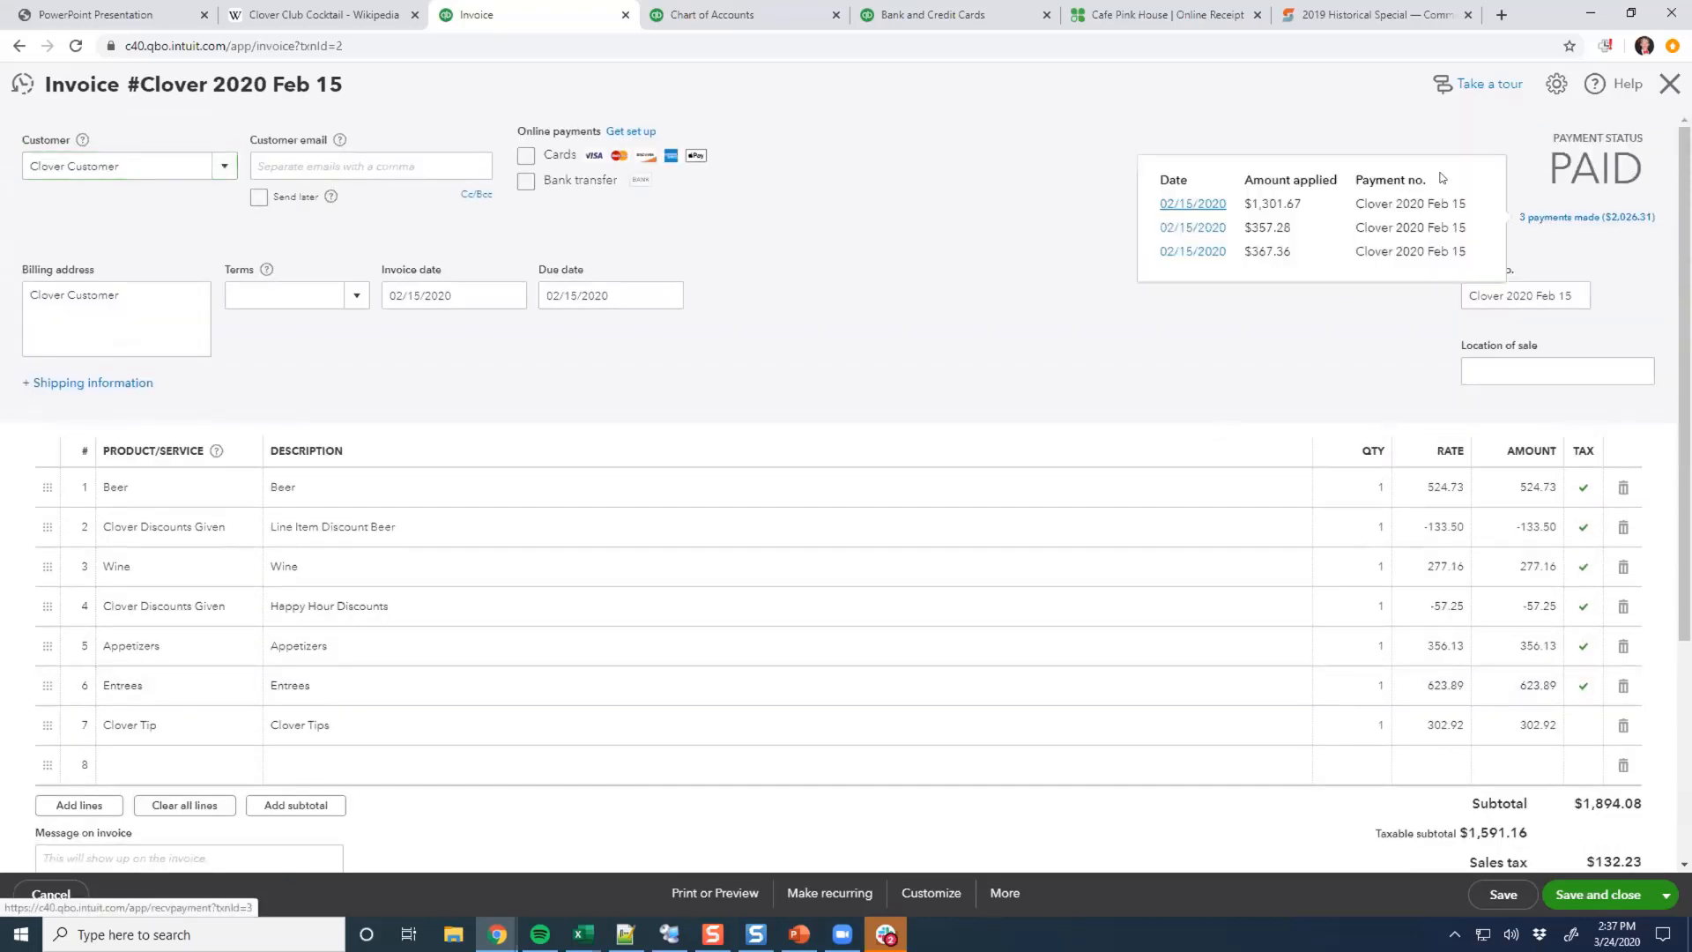
click(1313, 112)
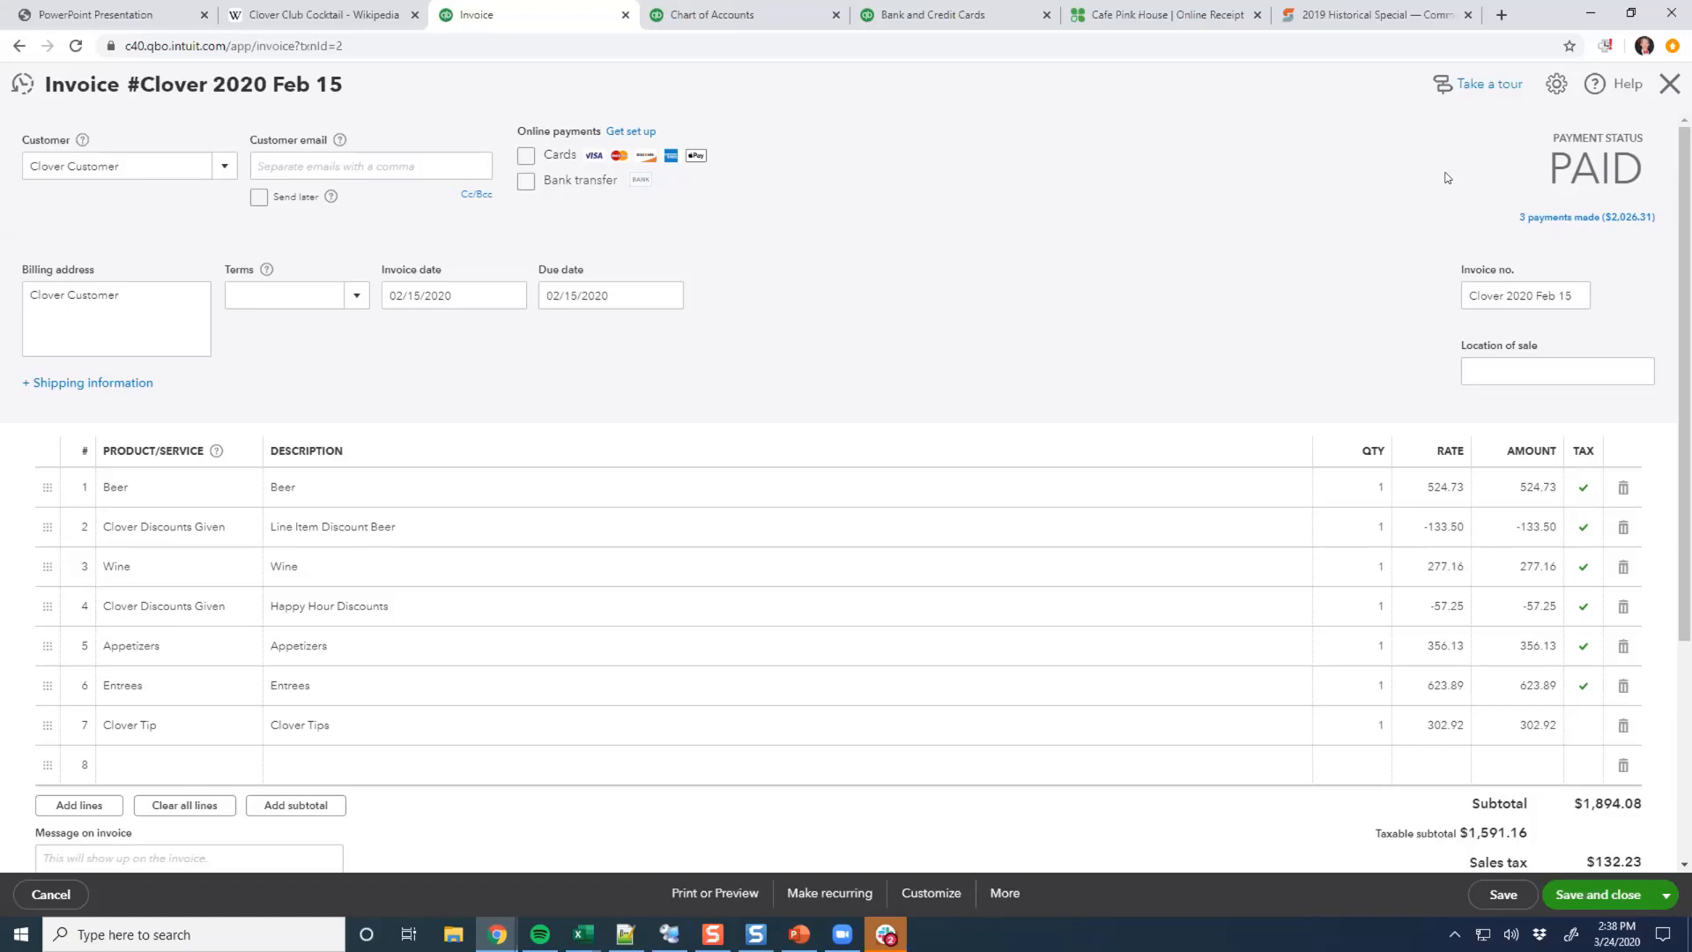
click(1544, 216)
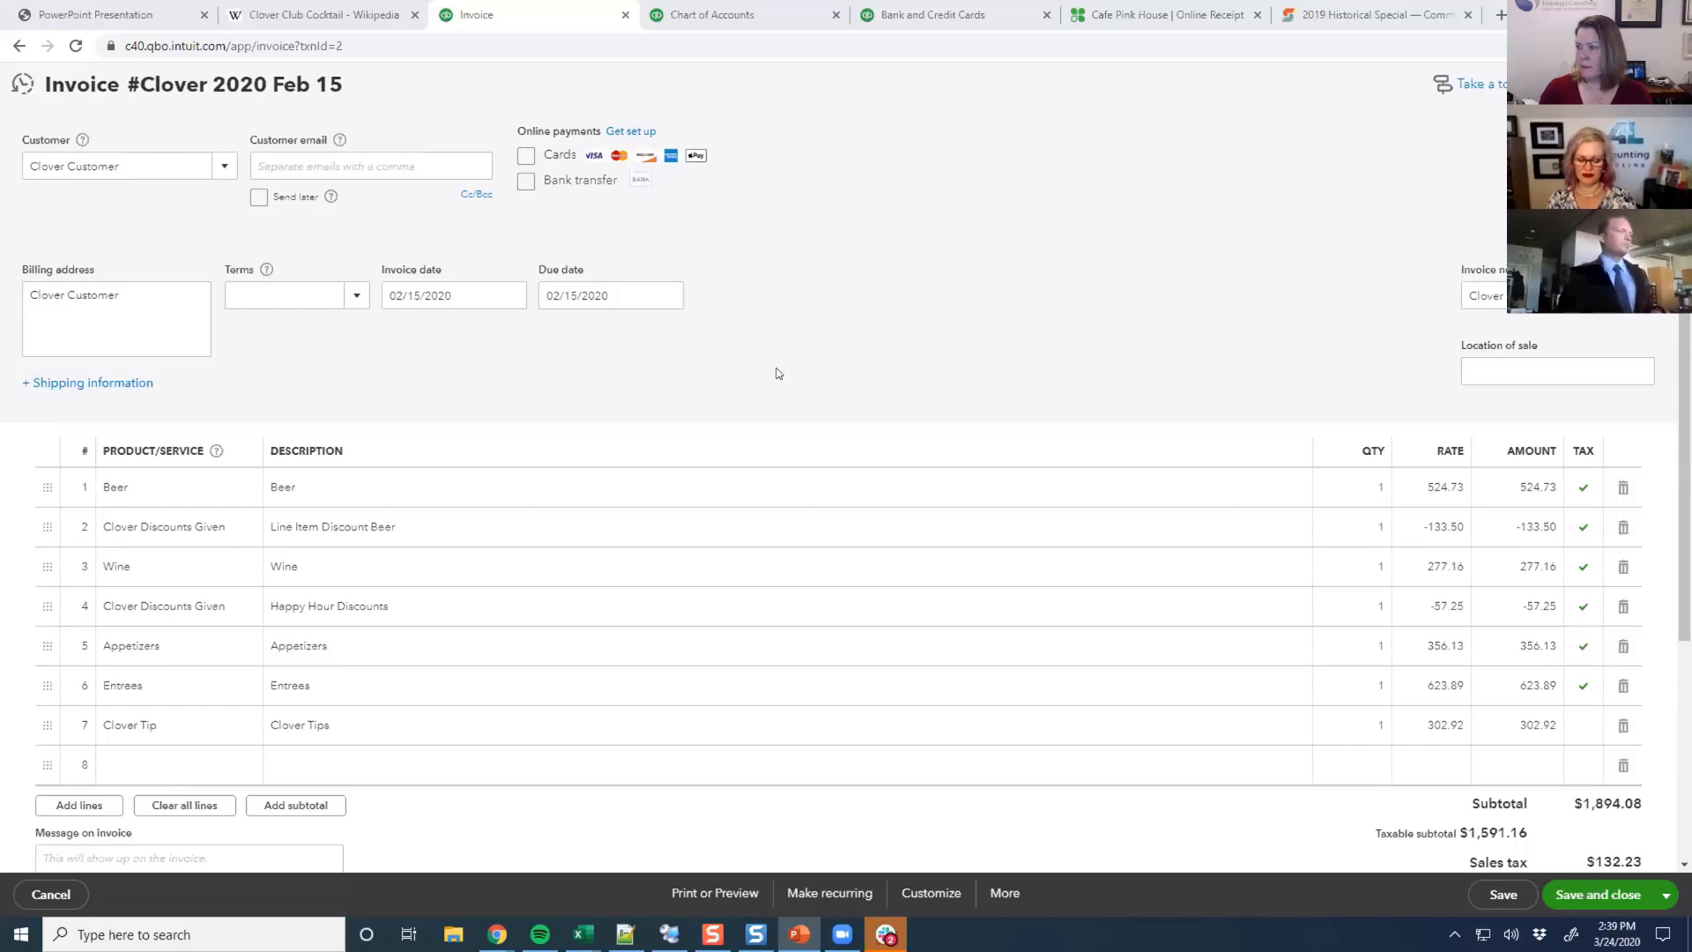
click(1579, 219)
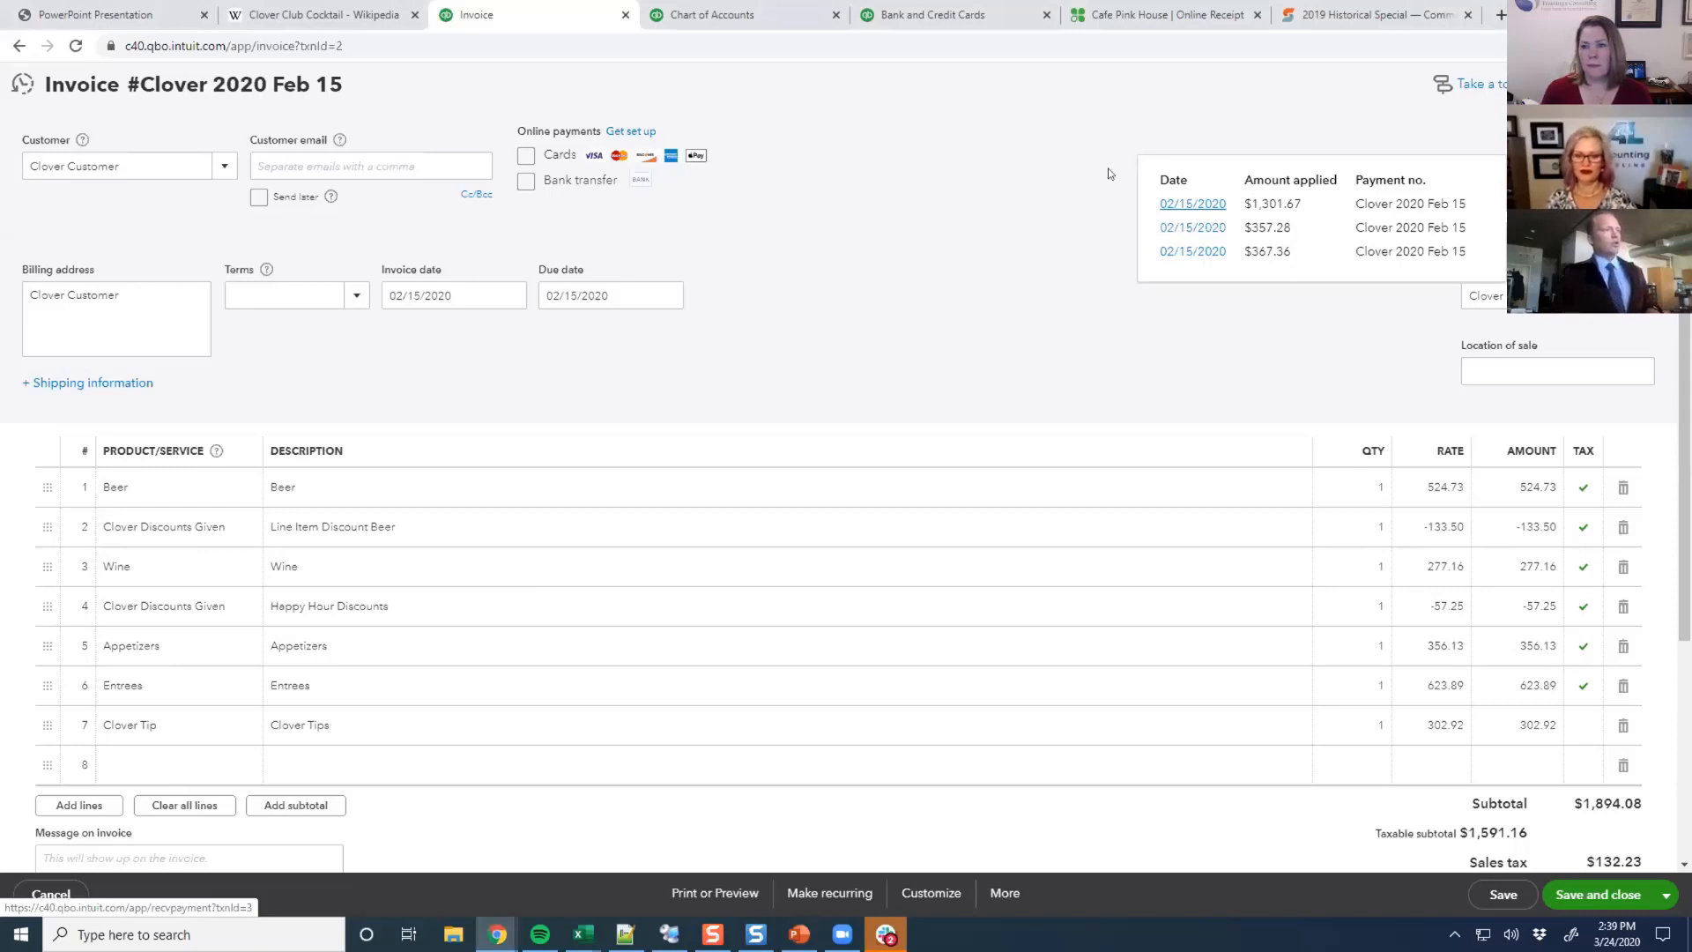
Open the Wells Fargo register from the chart of accounts, dismissing the register tour and adjusting the Memo column width.
click(768, 19)
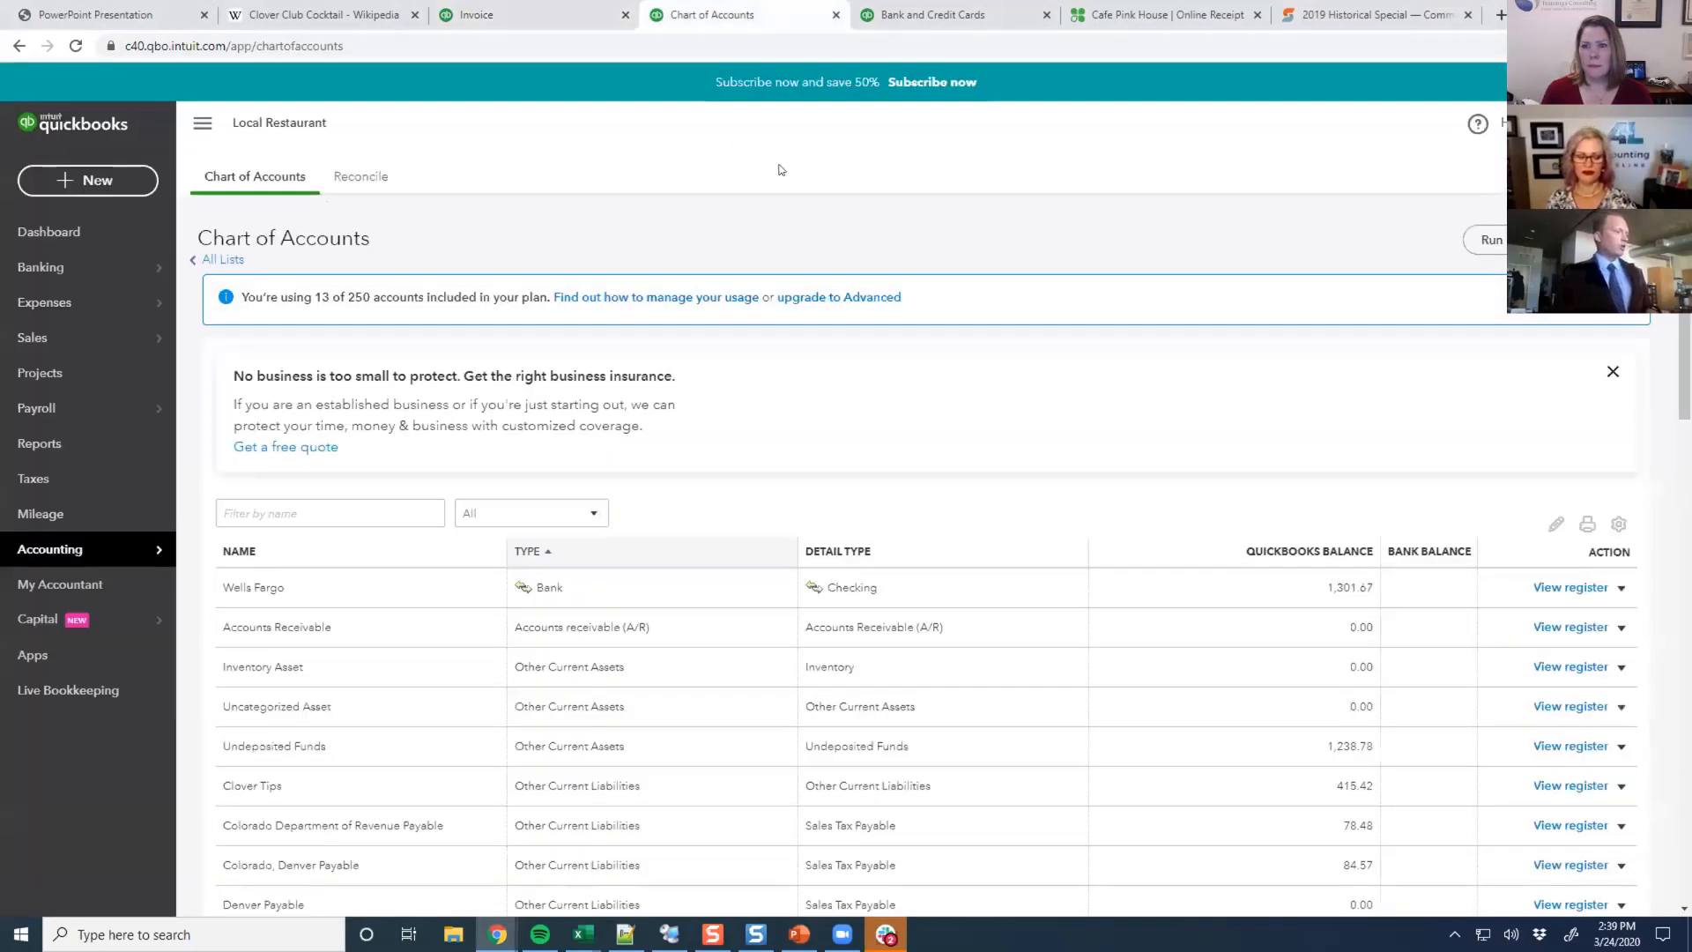
scroll(1048, 332, down, 2)
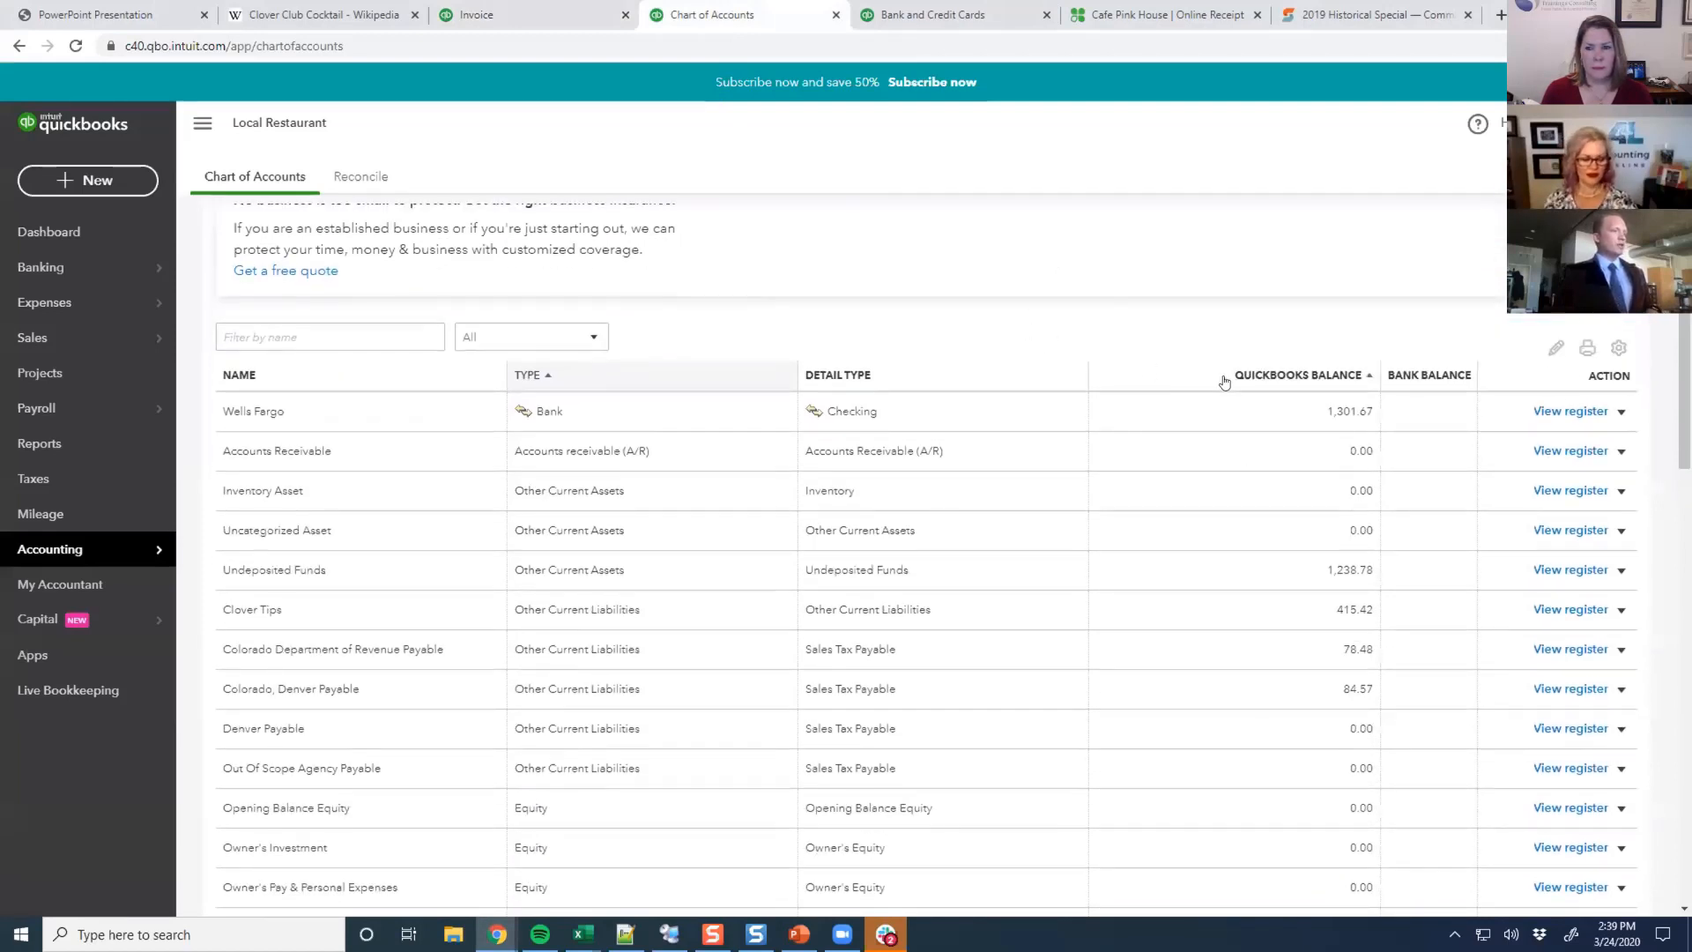
click(1568, 411)
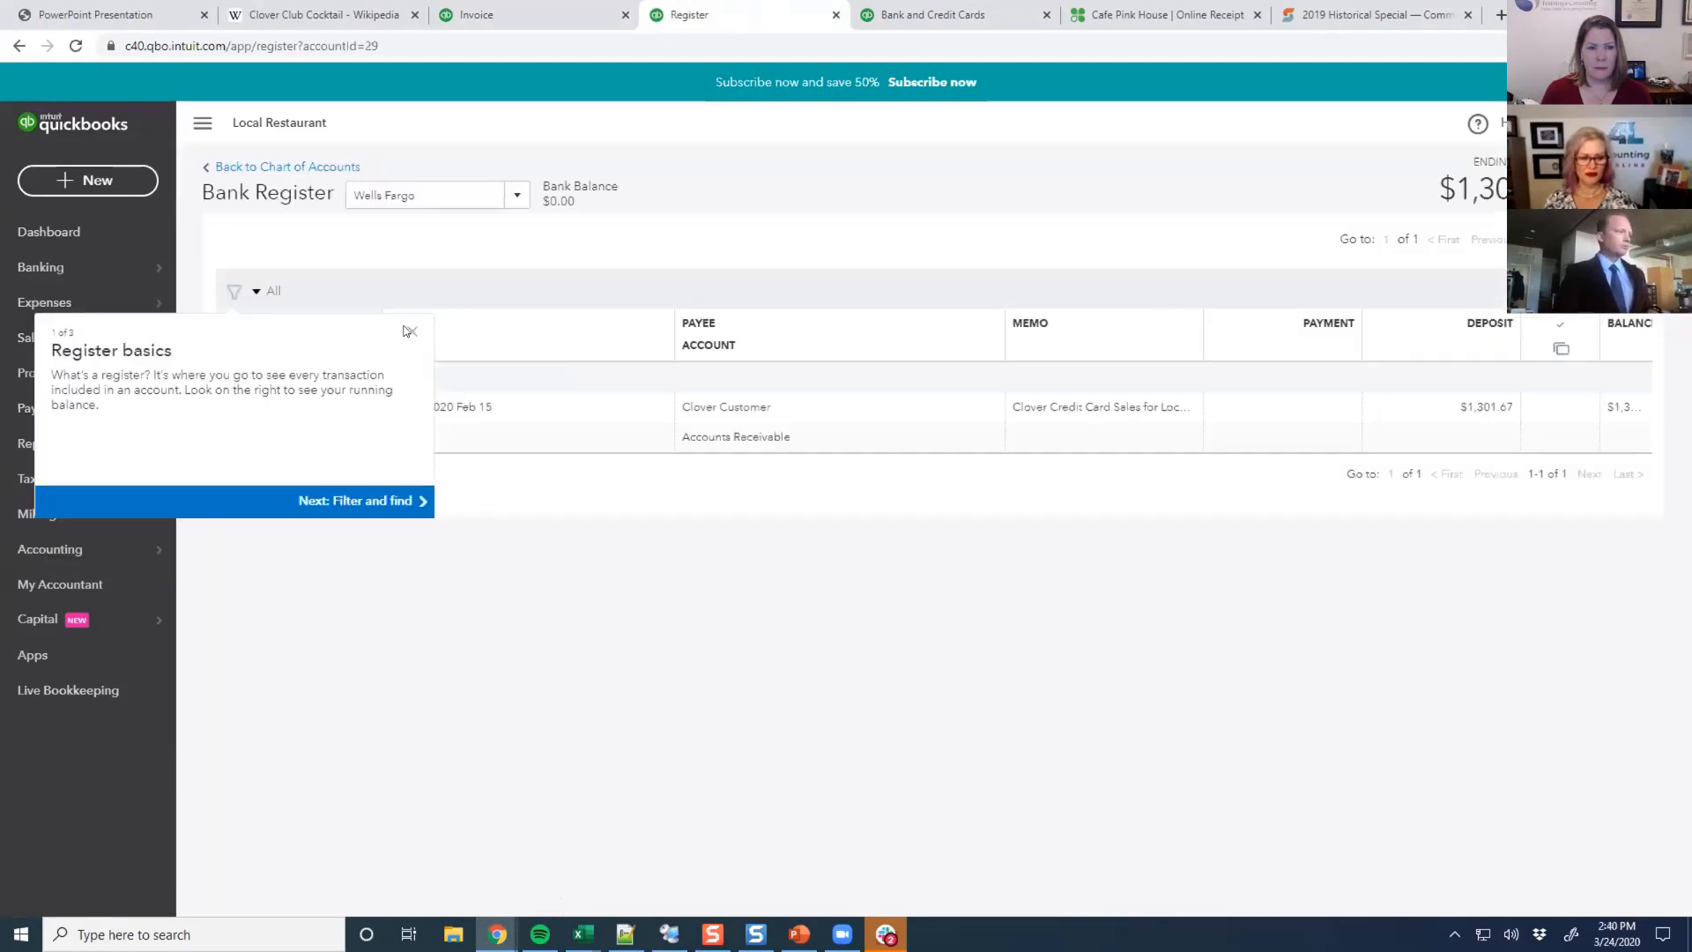
click(409, 332)
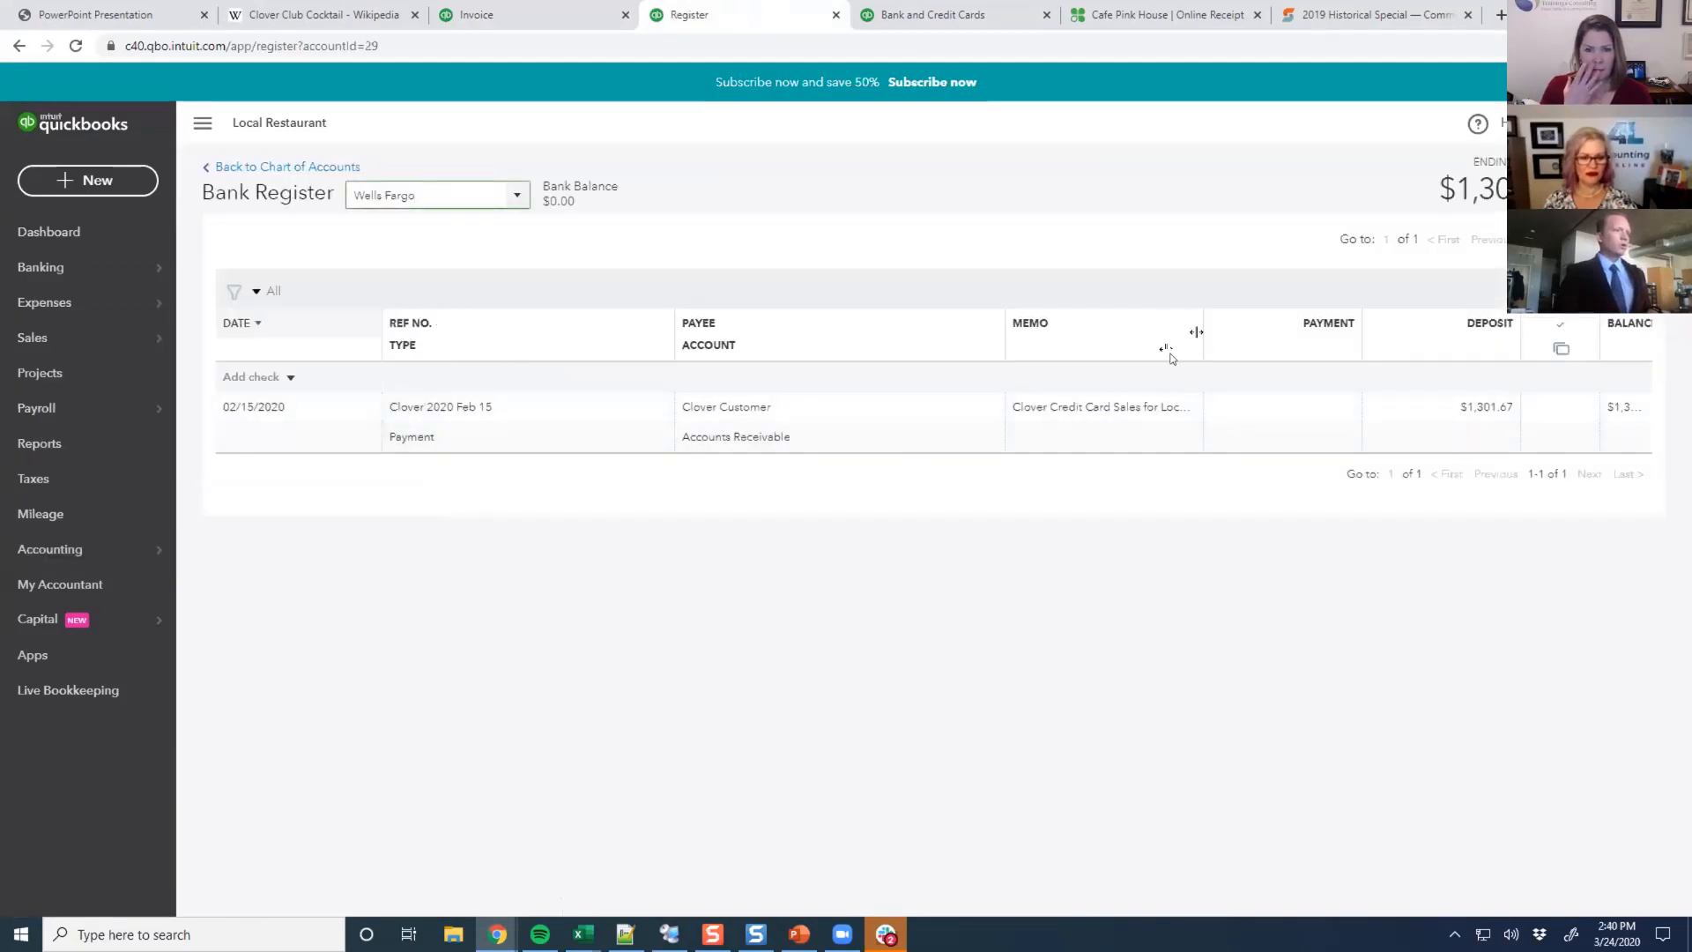
drag(1202, 334, 1241, 344)
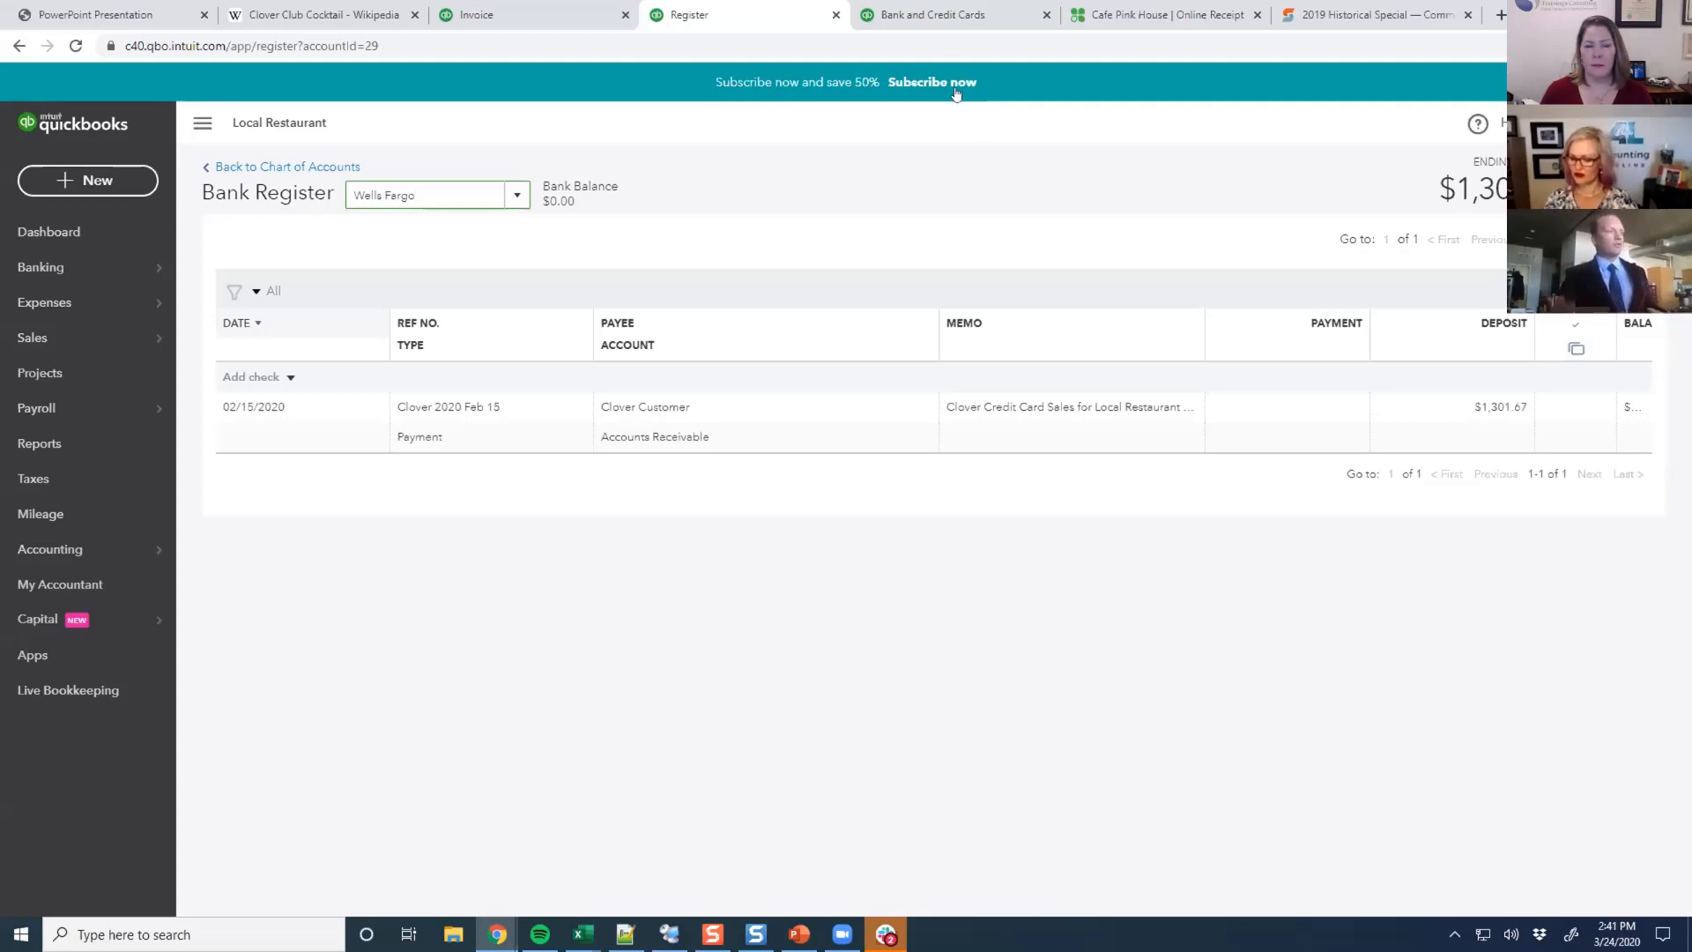
Match the 02/15/2020 Clover Settlement deposit in the Wells Fargo bank feed to its Clover Customer payment.
click(952, 17)
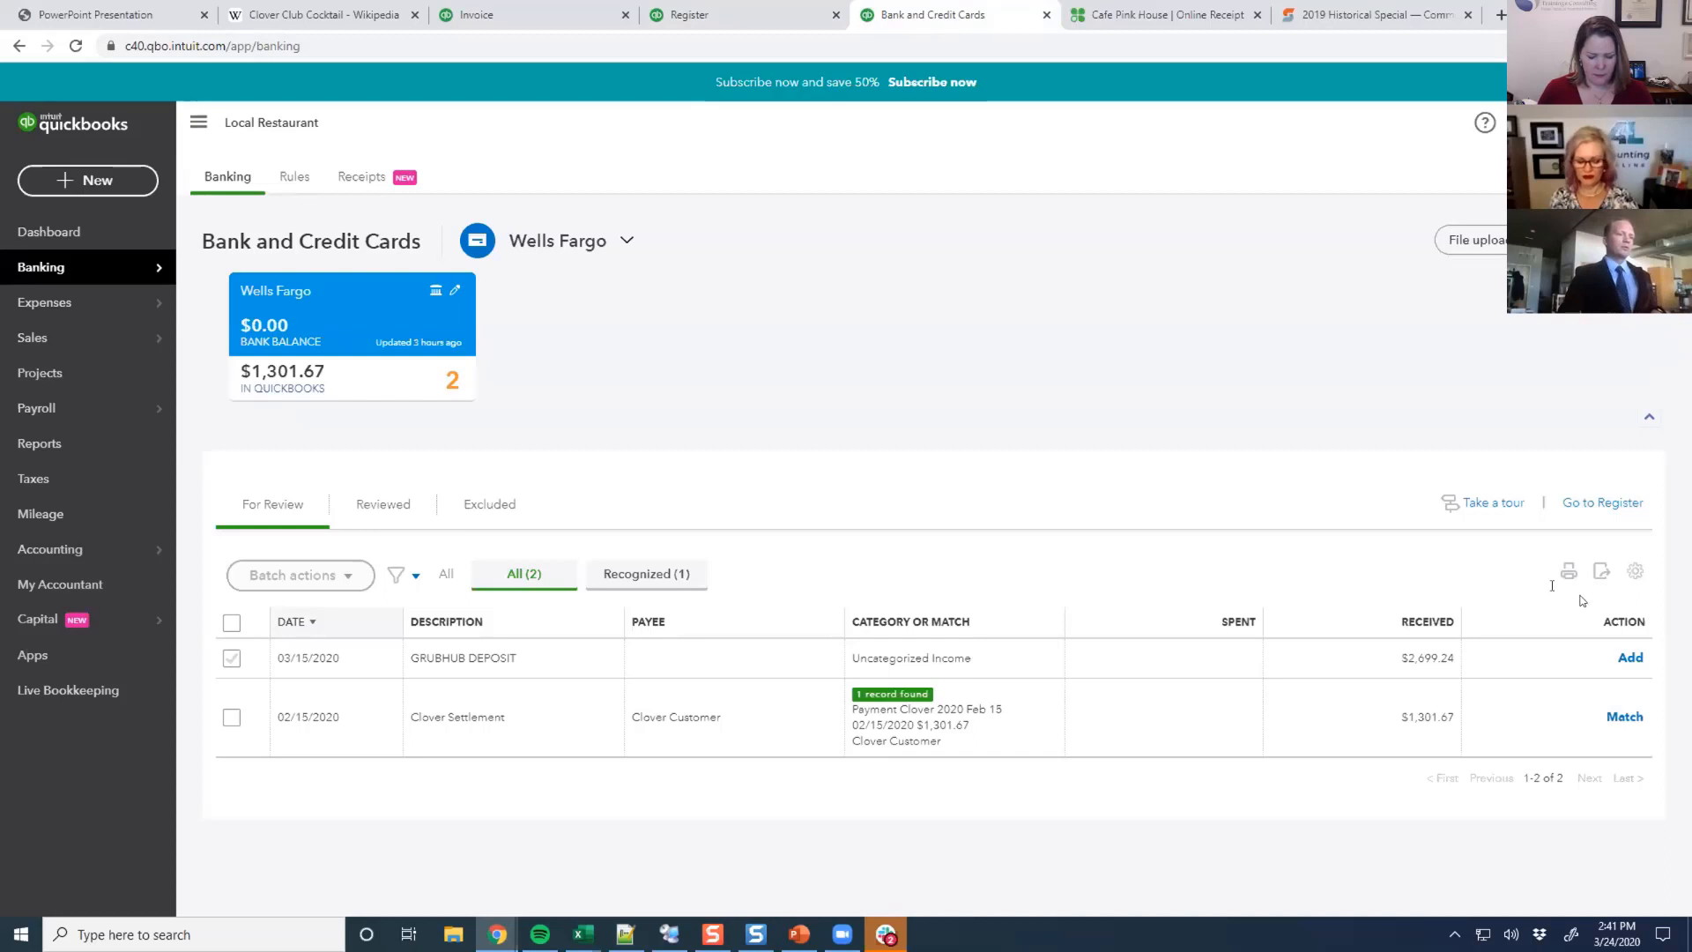
click(1624, 717)
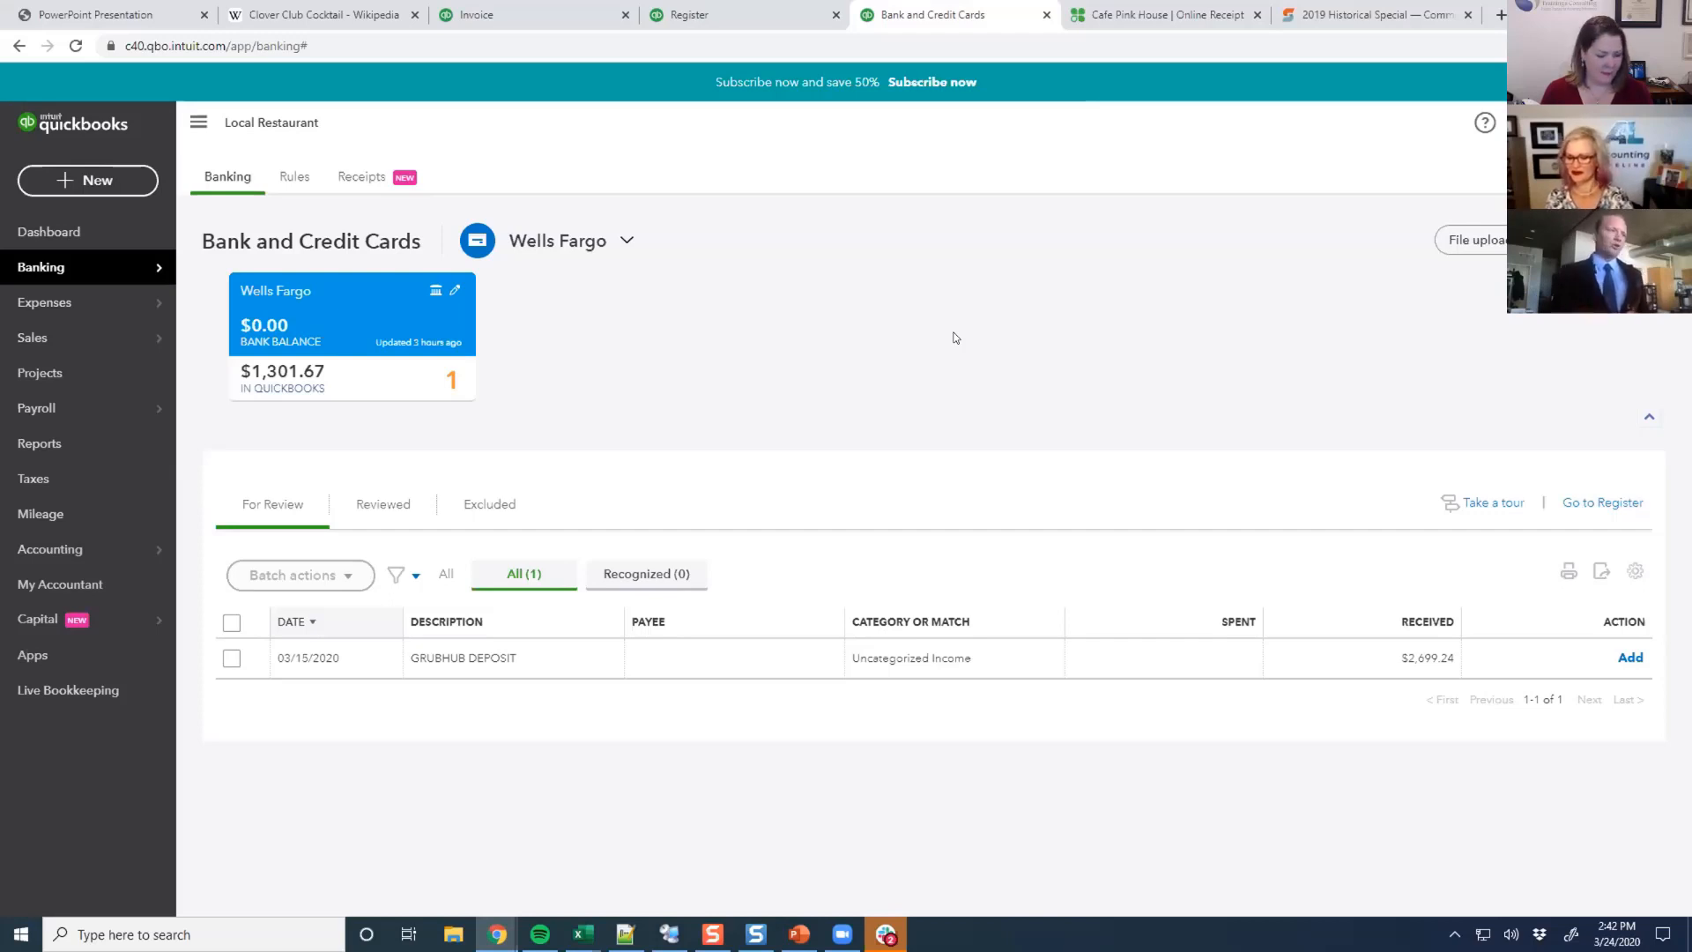
Sort all sales transactions by type and open the 02/15/2020 Clover Customer invoice with its applied payments.
click(551, 9)
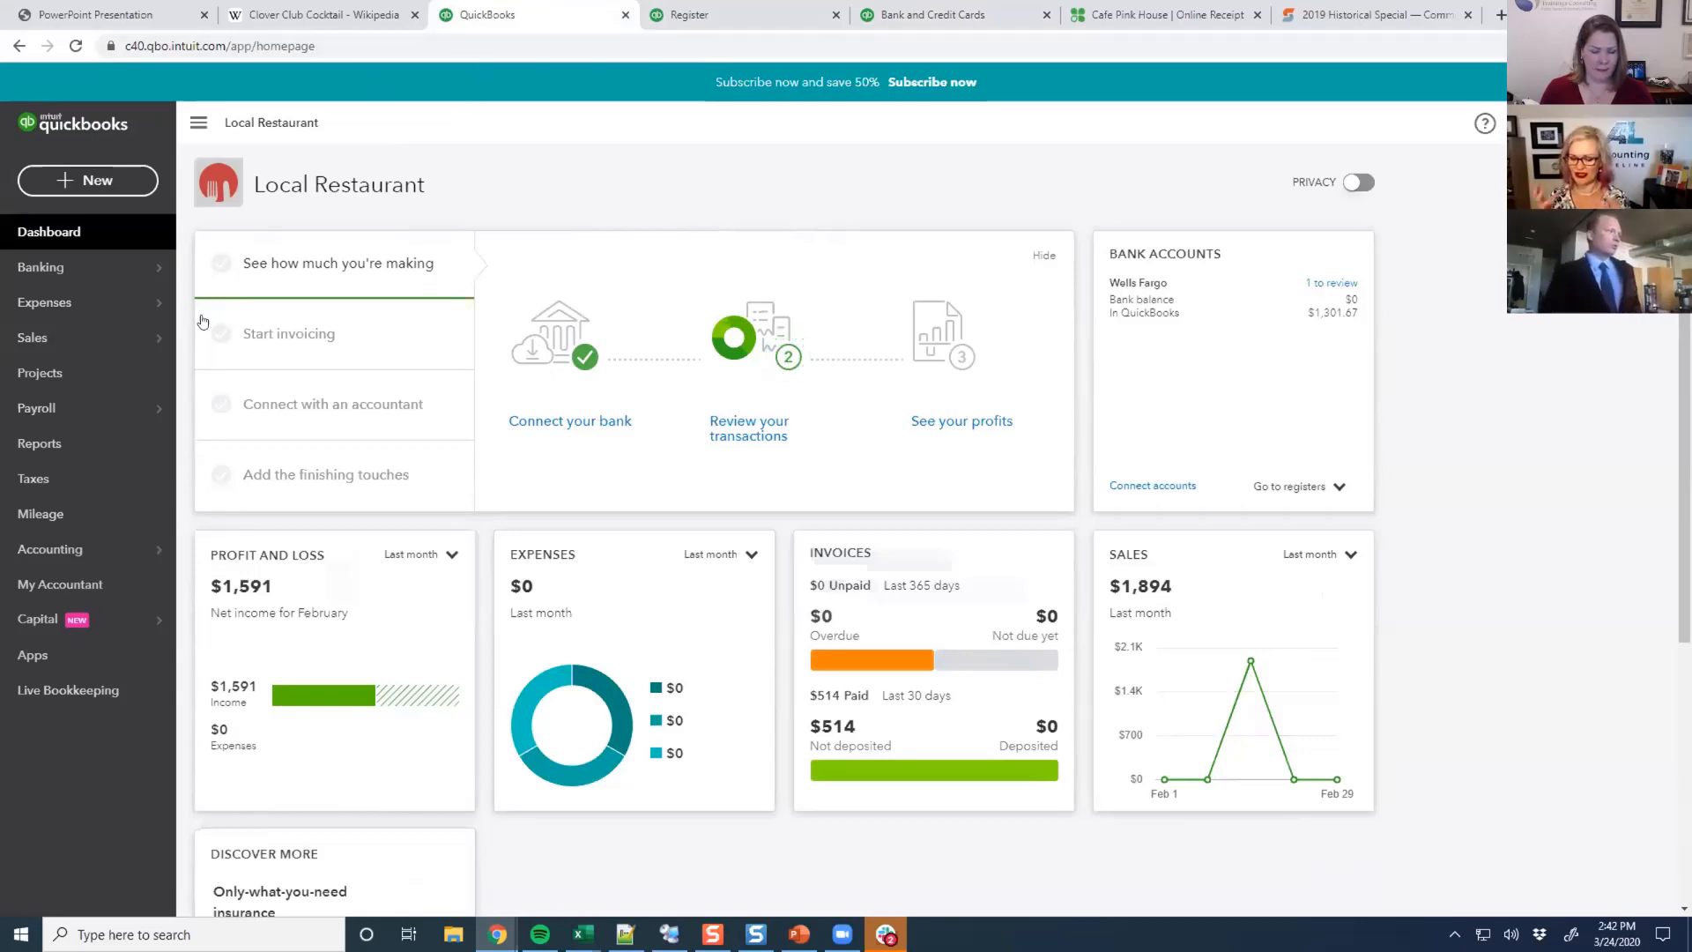
click(126, 337)
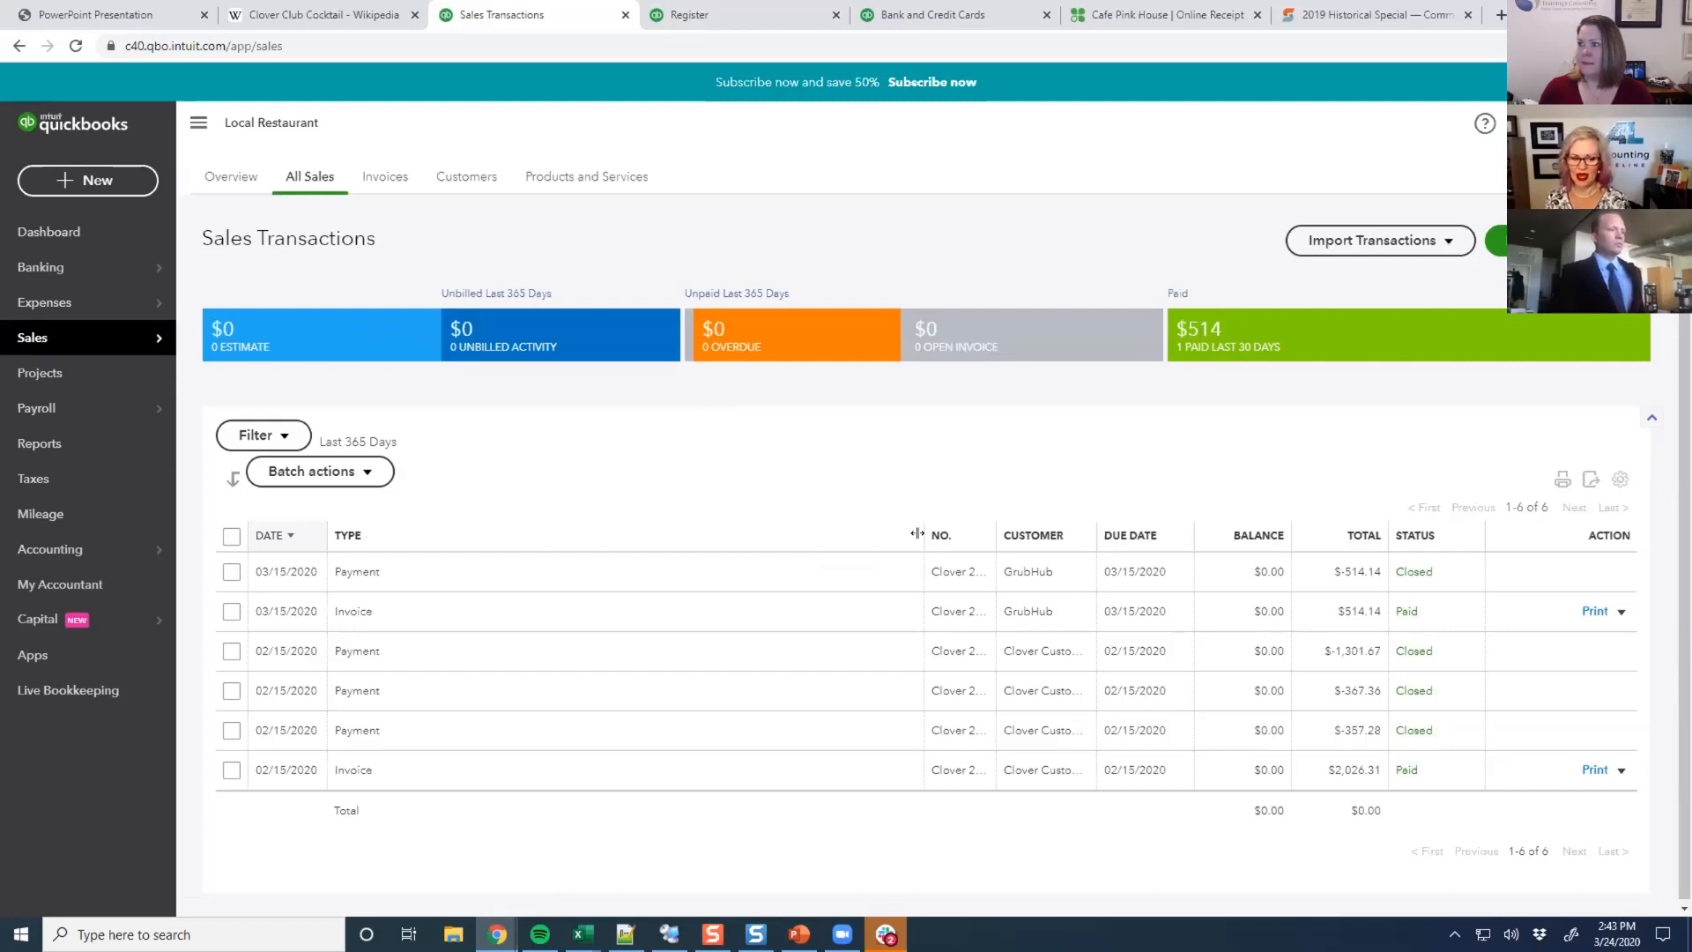
click(570, 536)
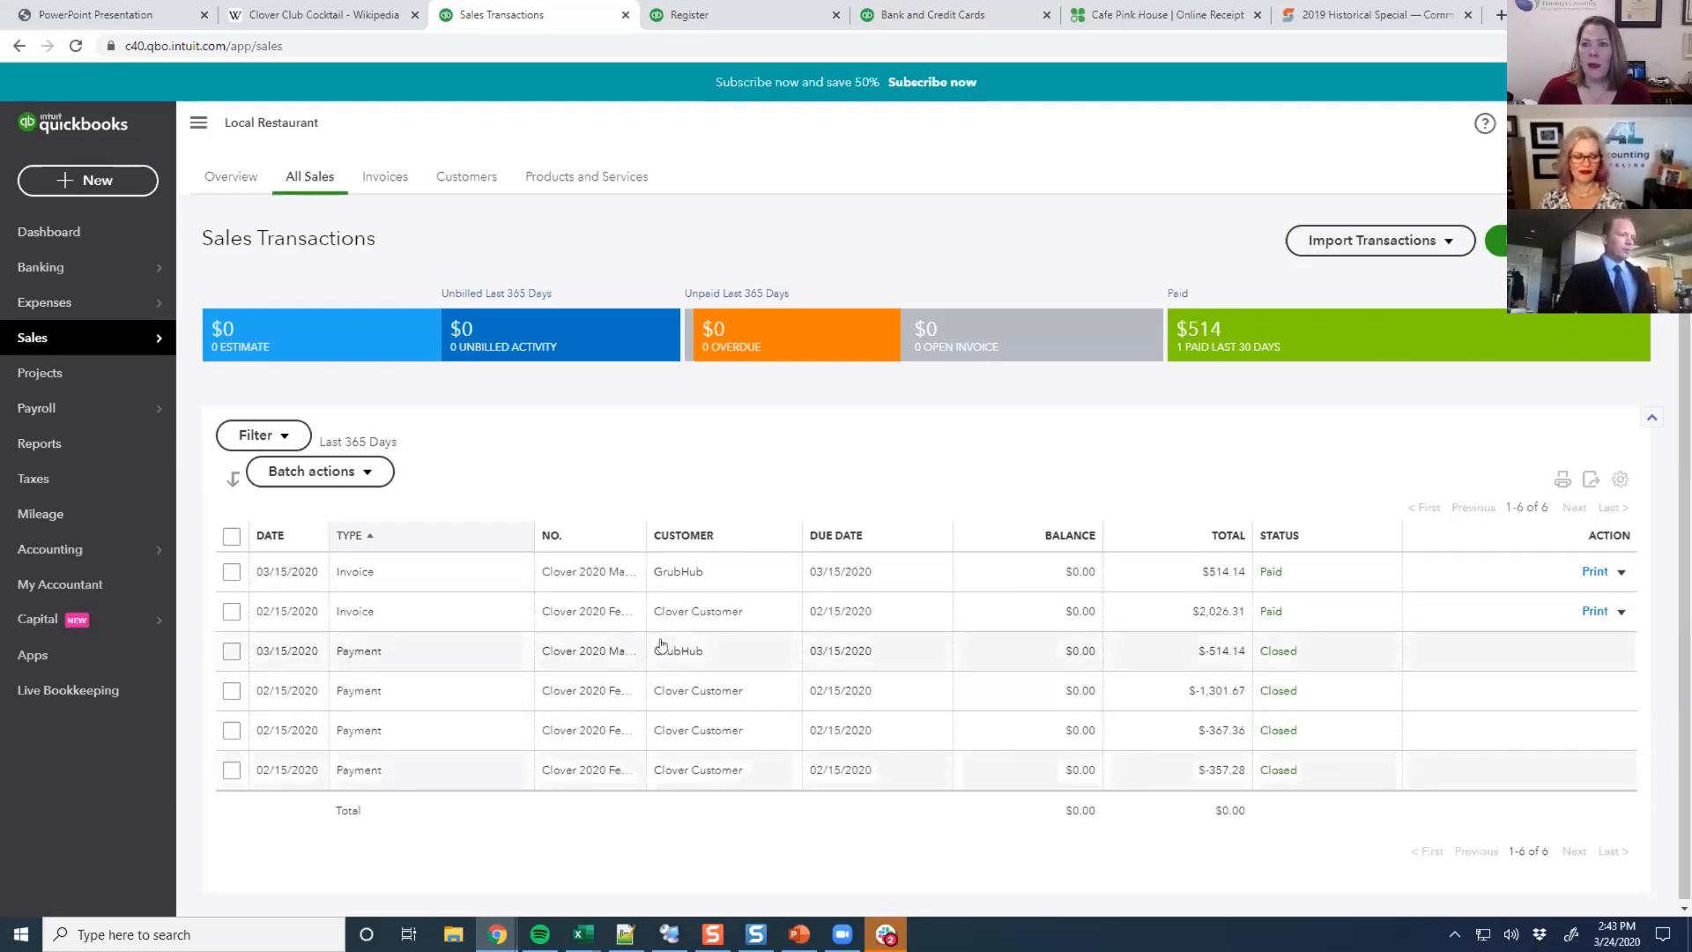
click(1031, 607)
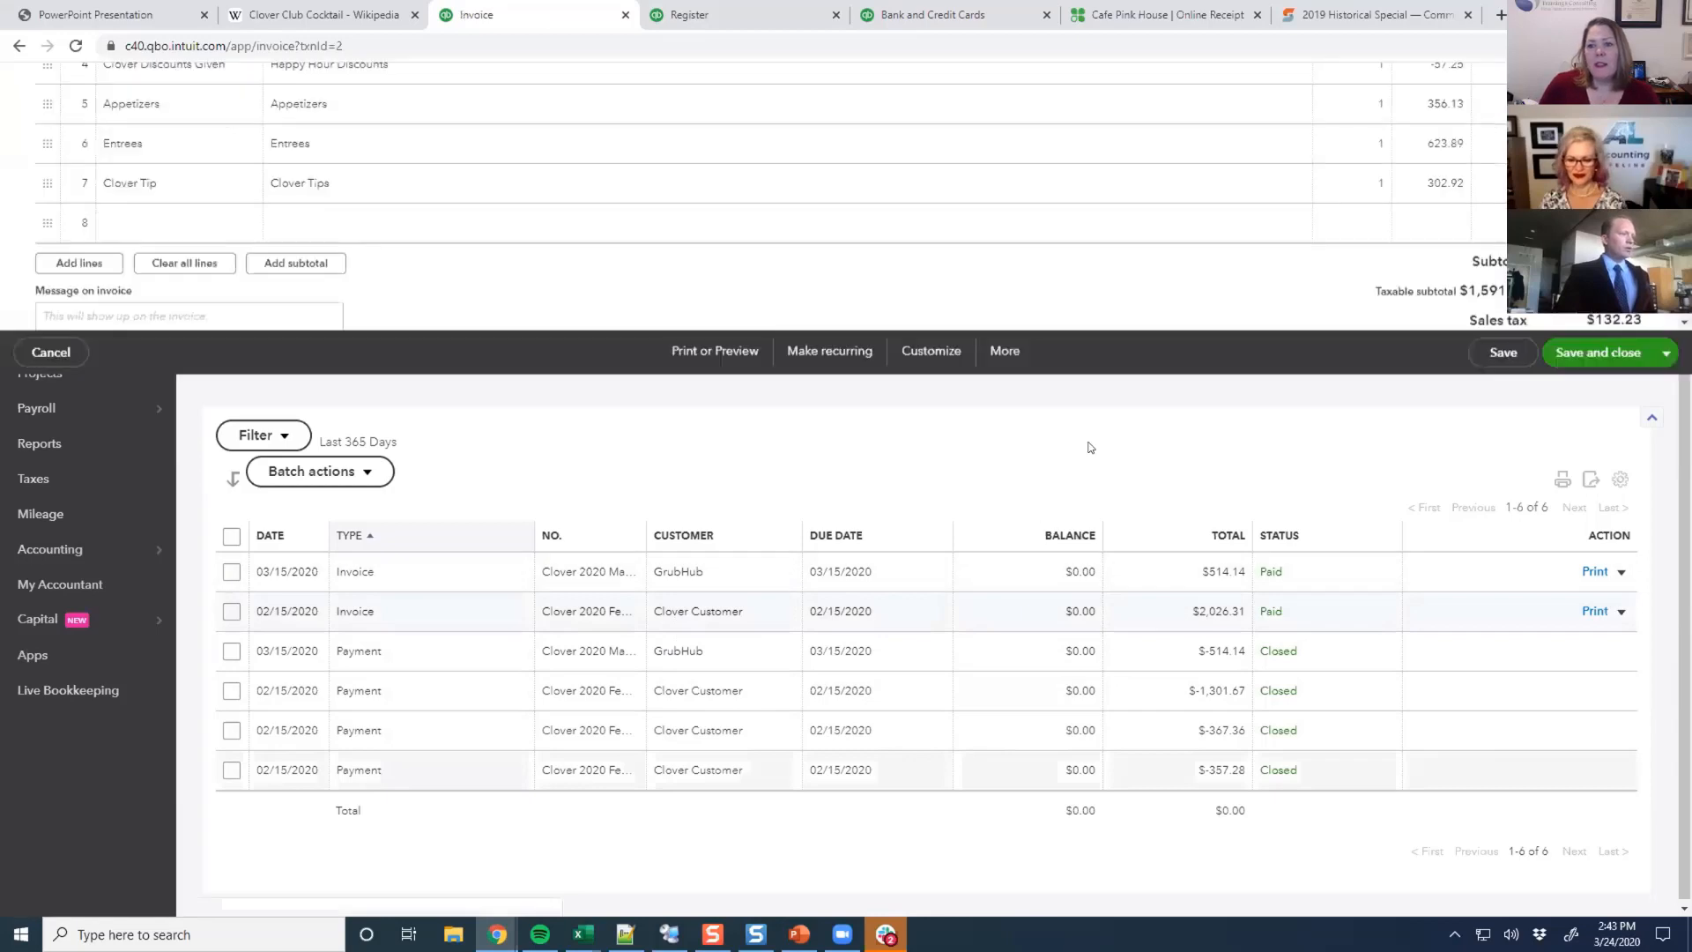
click(1577, 146)
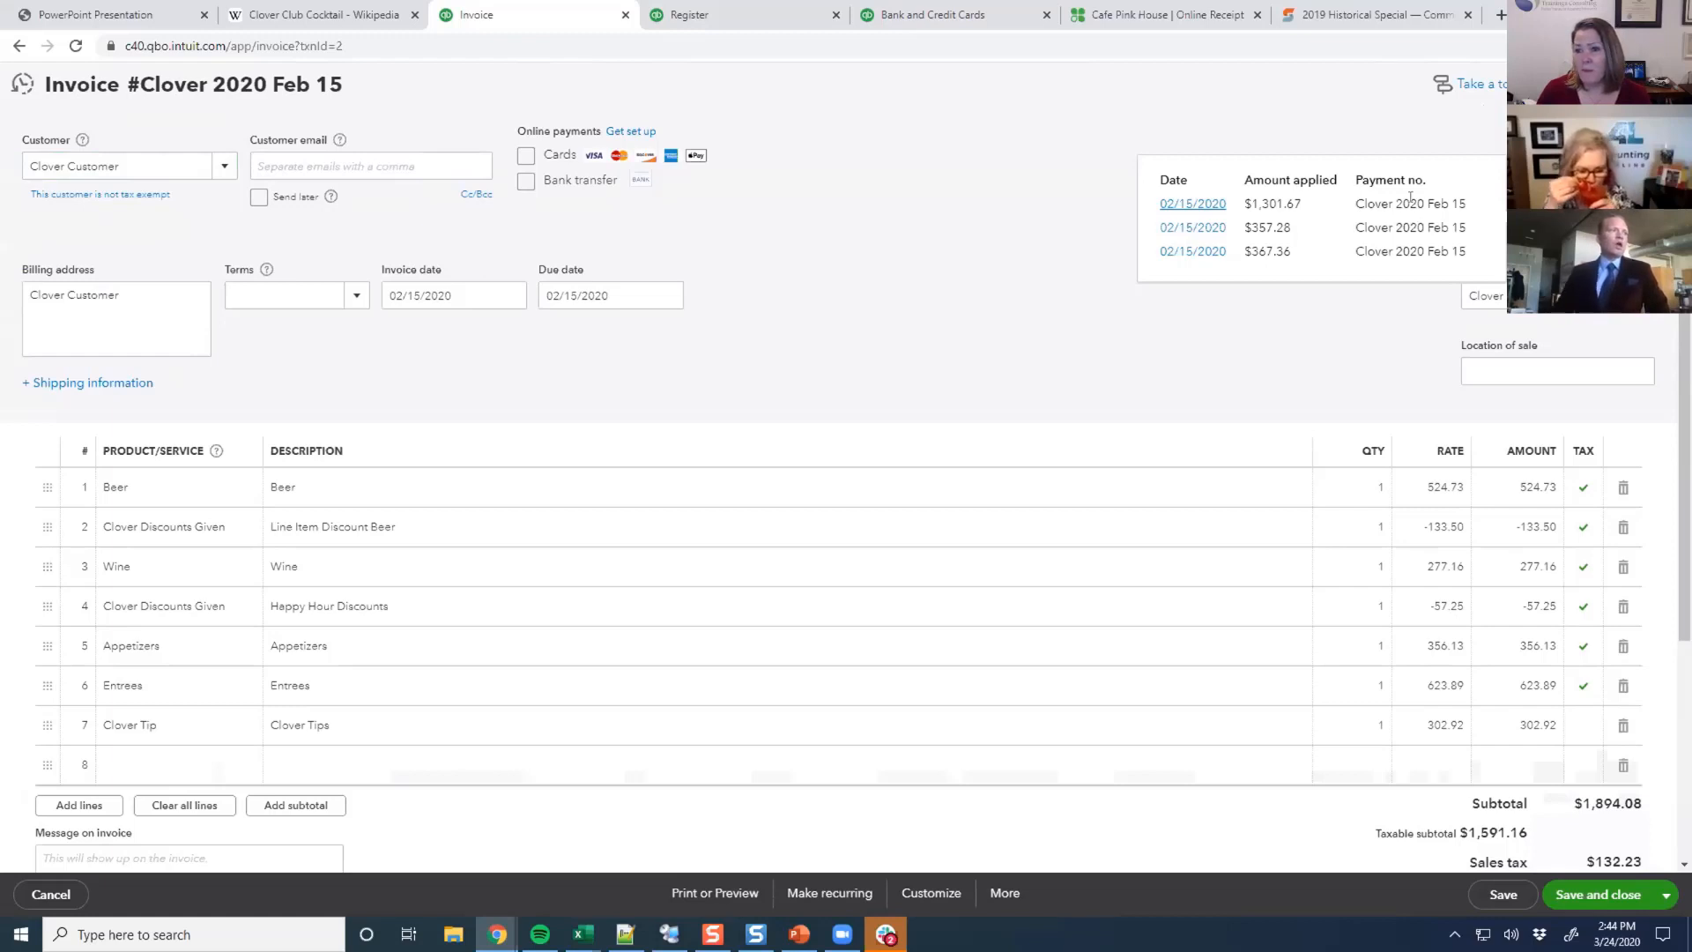
View the Commerce Sync 2019 Historical Special page and return to the invoice.
click(1353, 12)
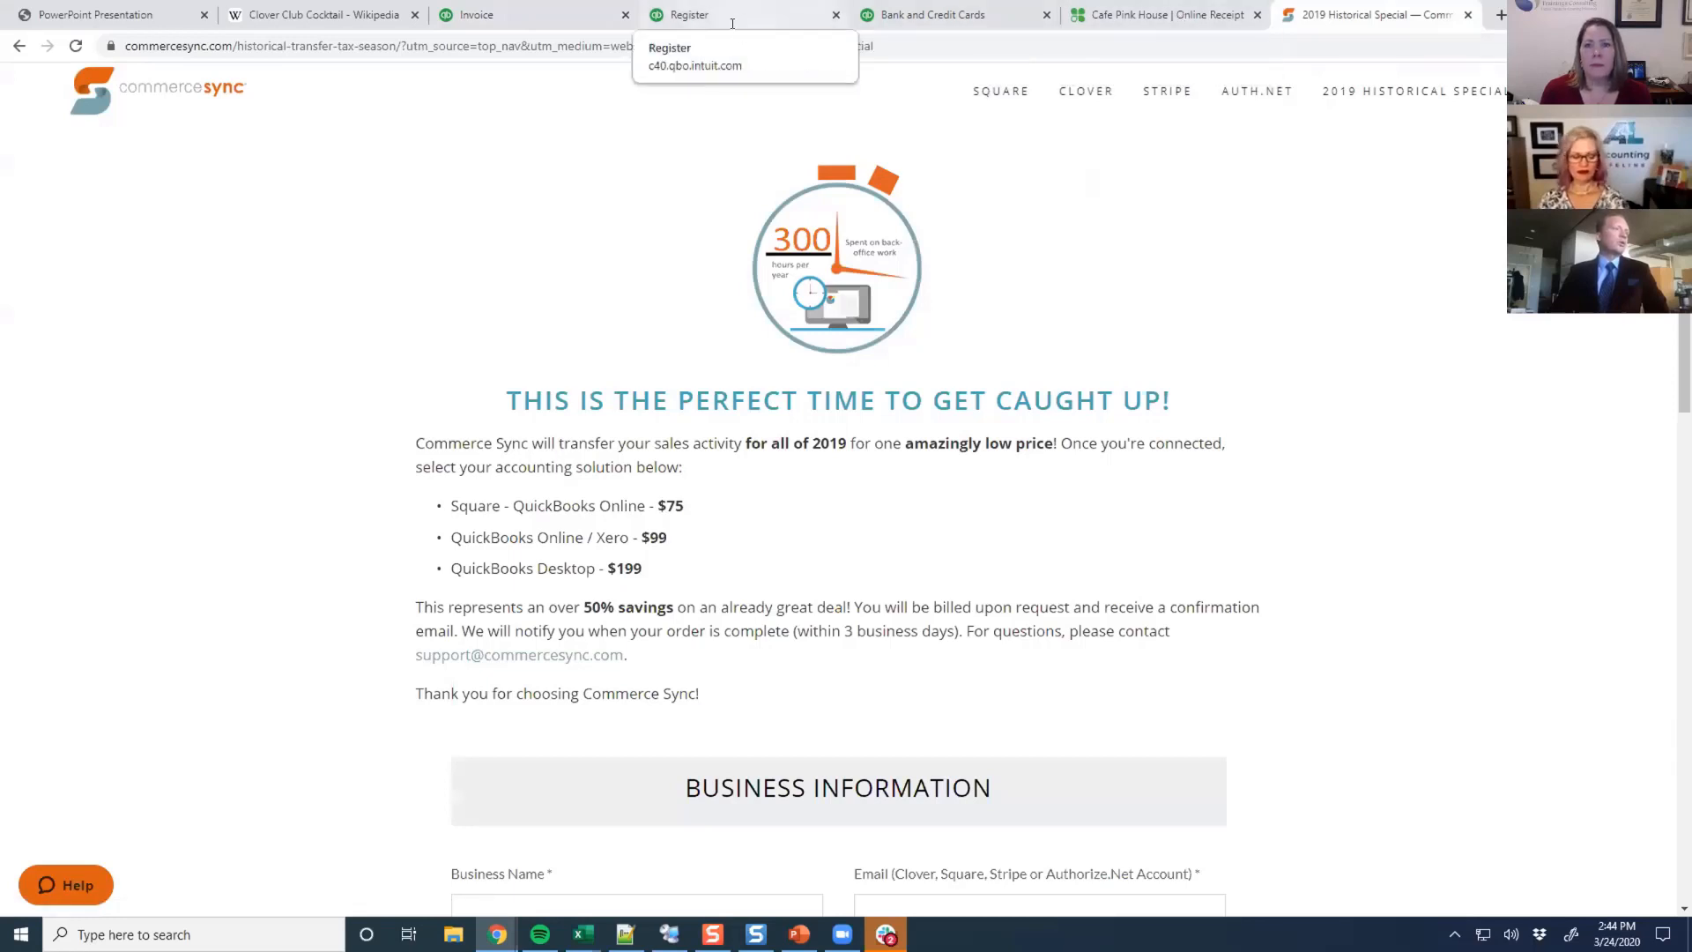
click(493, 15)
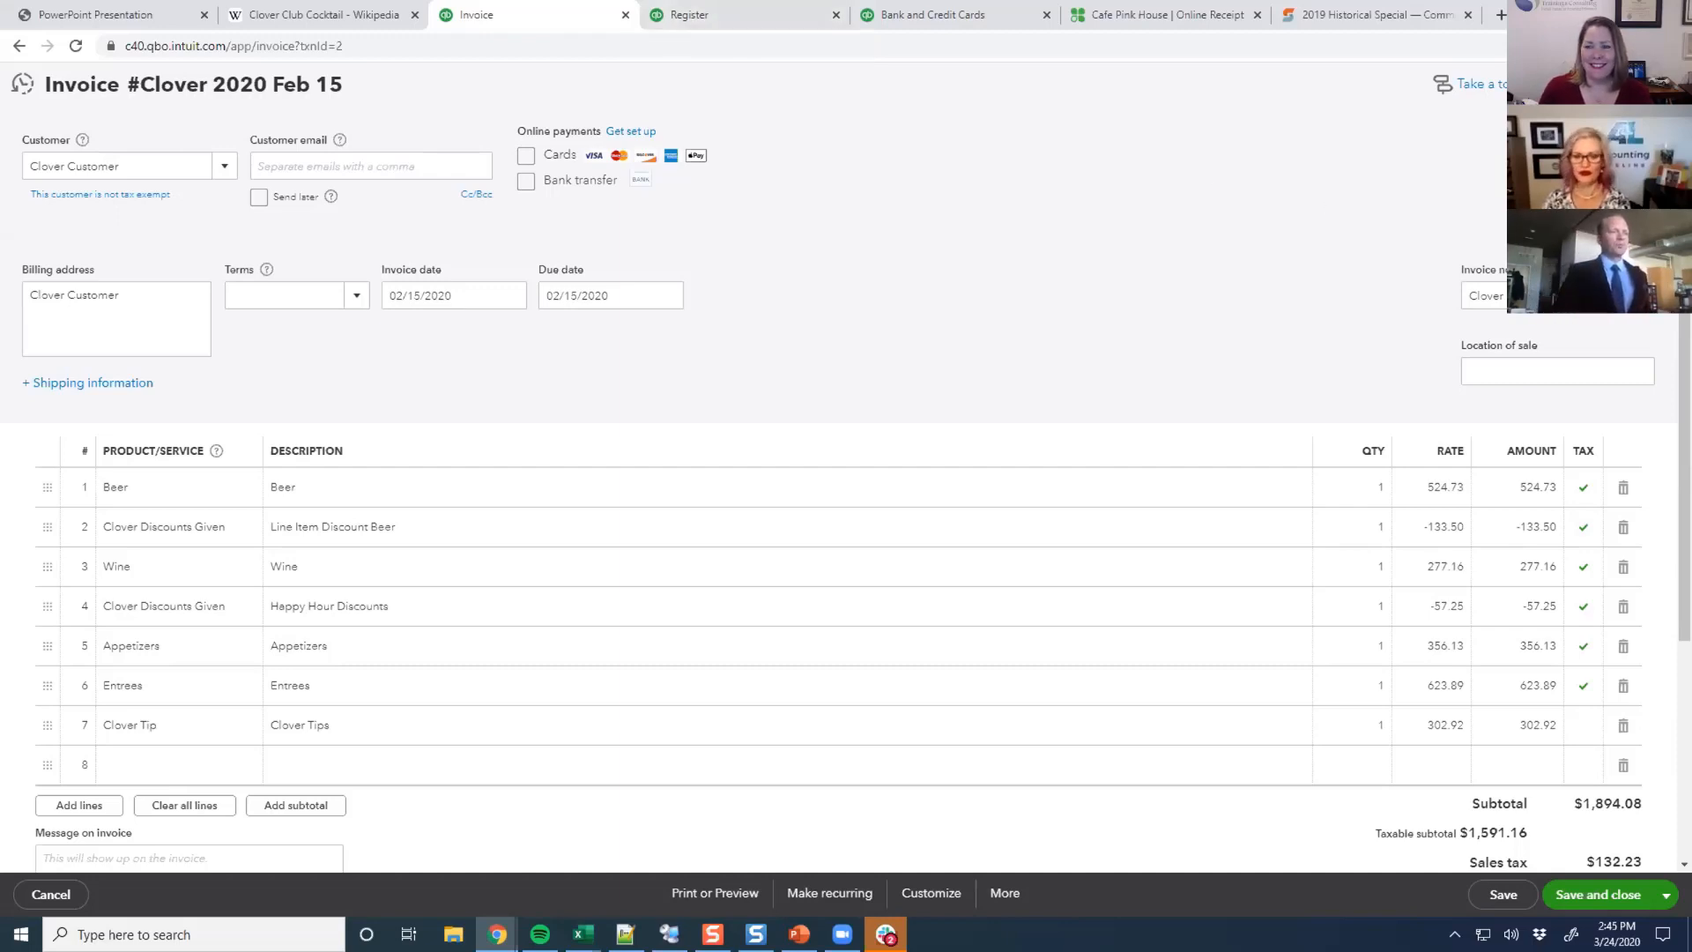
Inspect the $367.36 GrubHub payment applied to the Clover 2020 Feb 15 invoice, and close it.
click(1586, 143)
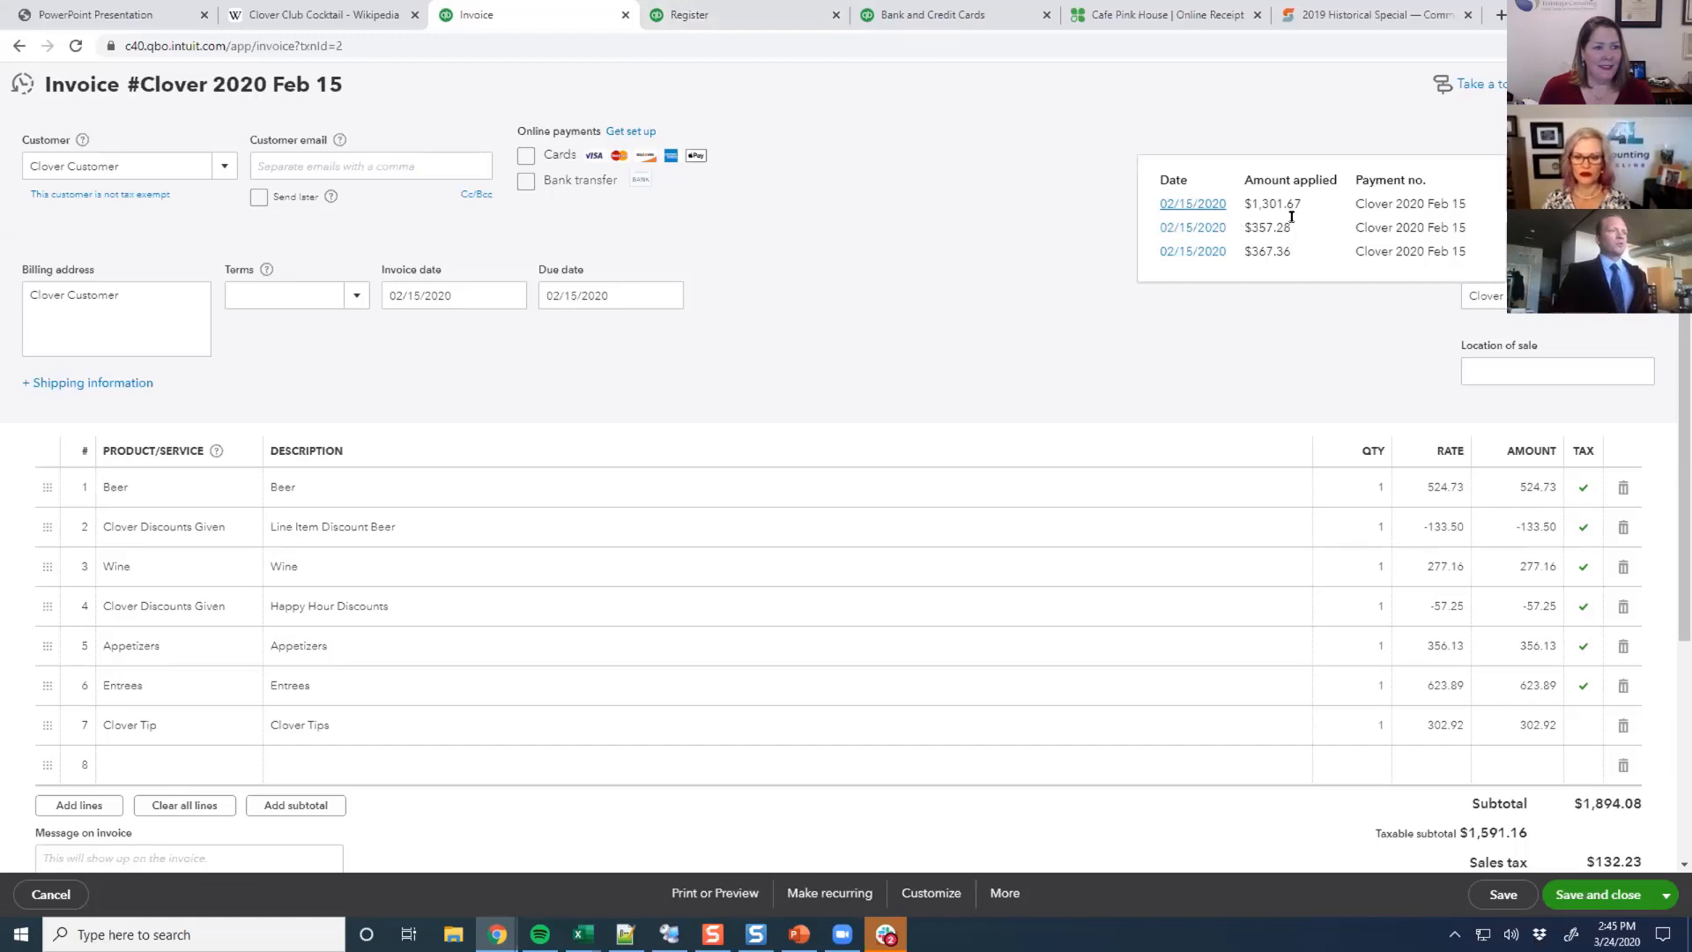
click(1192, 251)
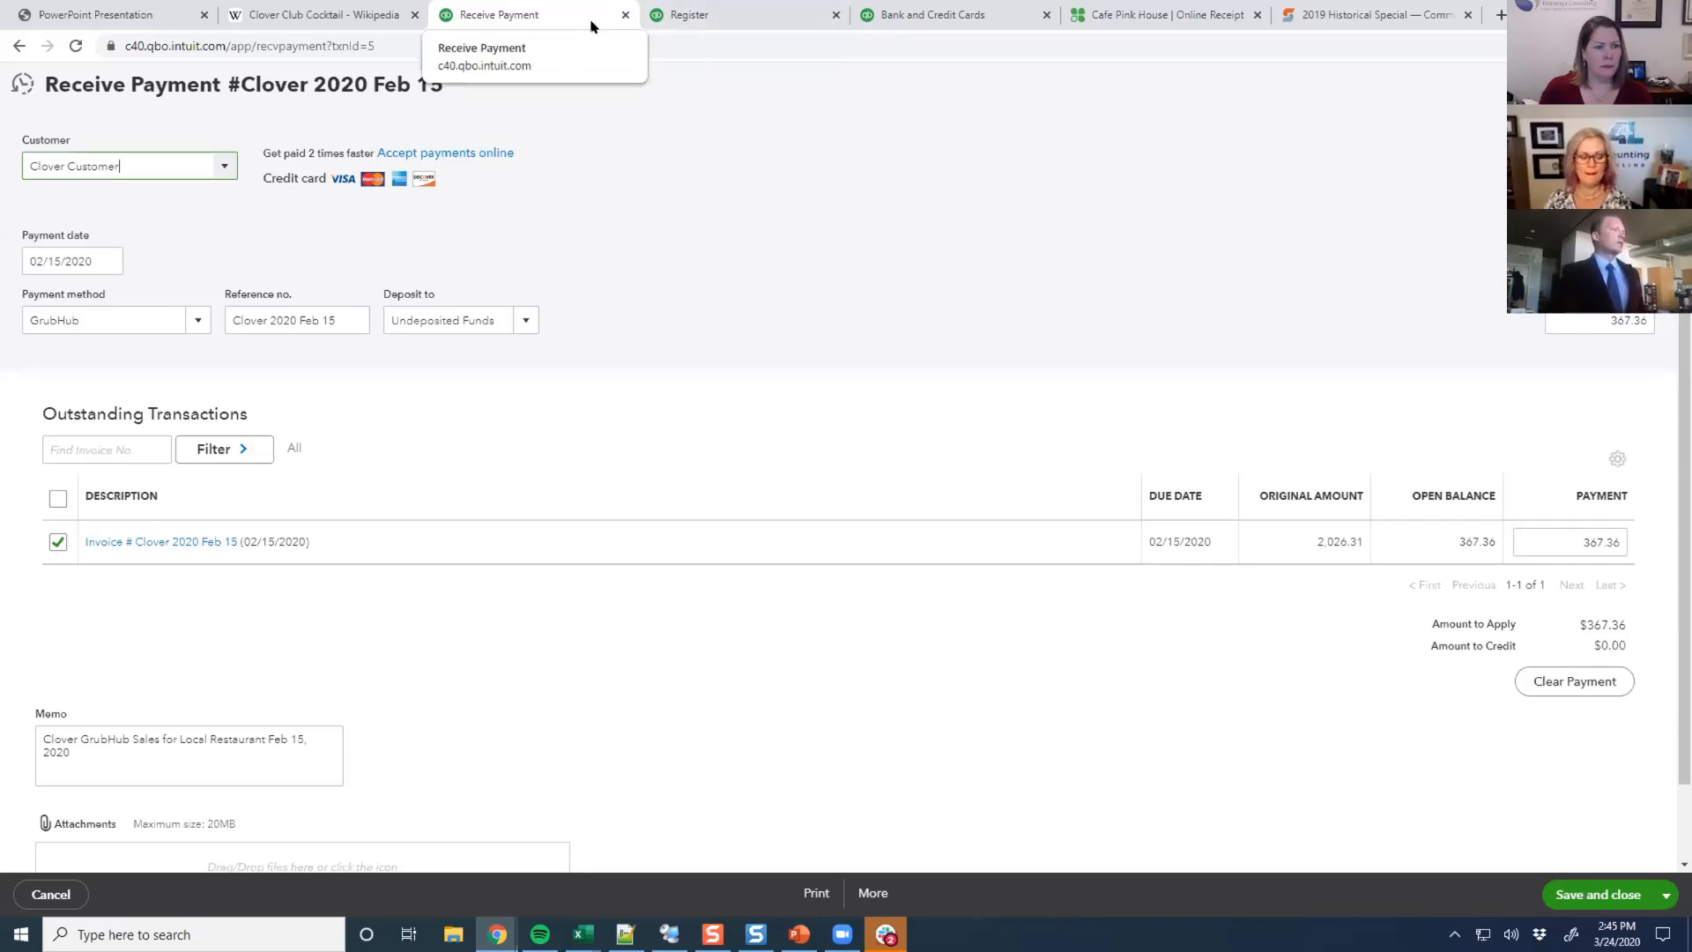
click(1657, 84)
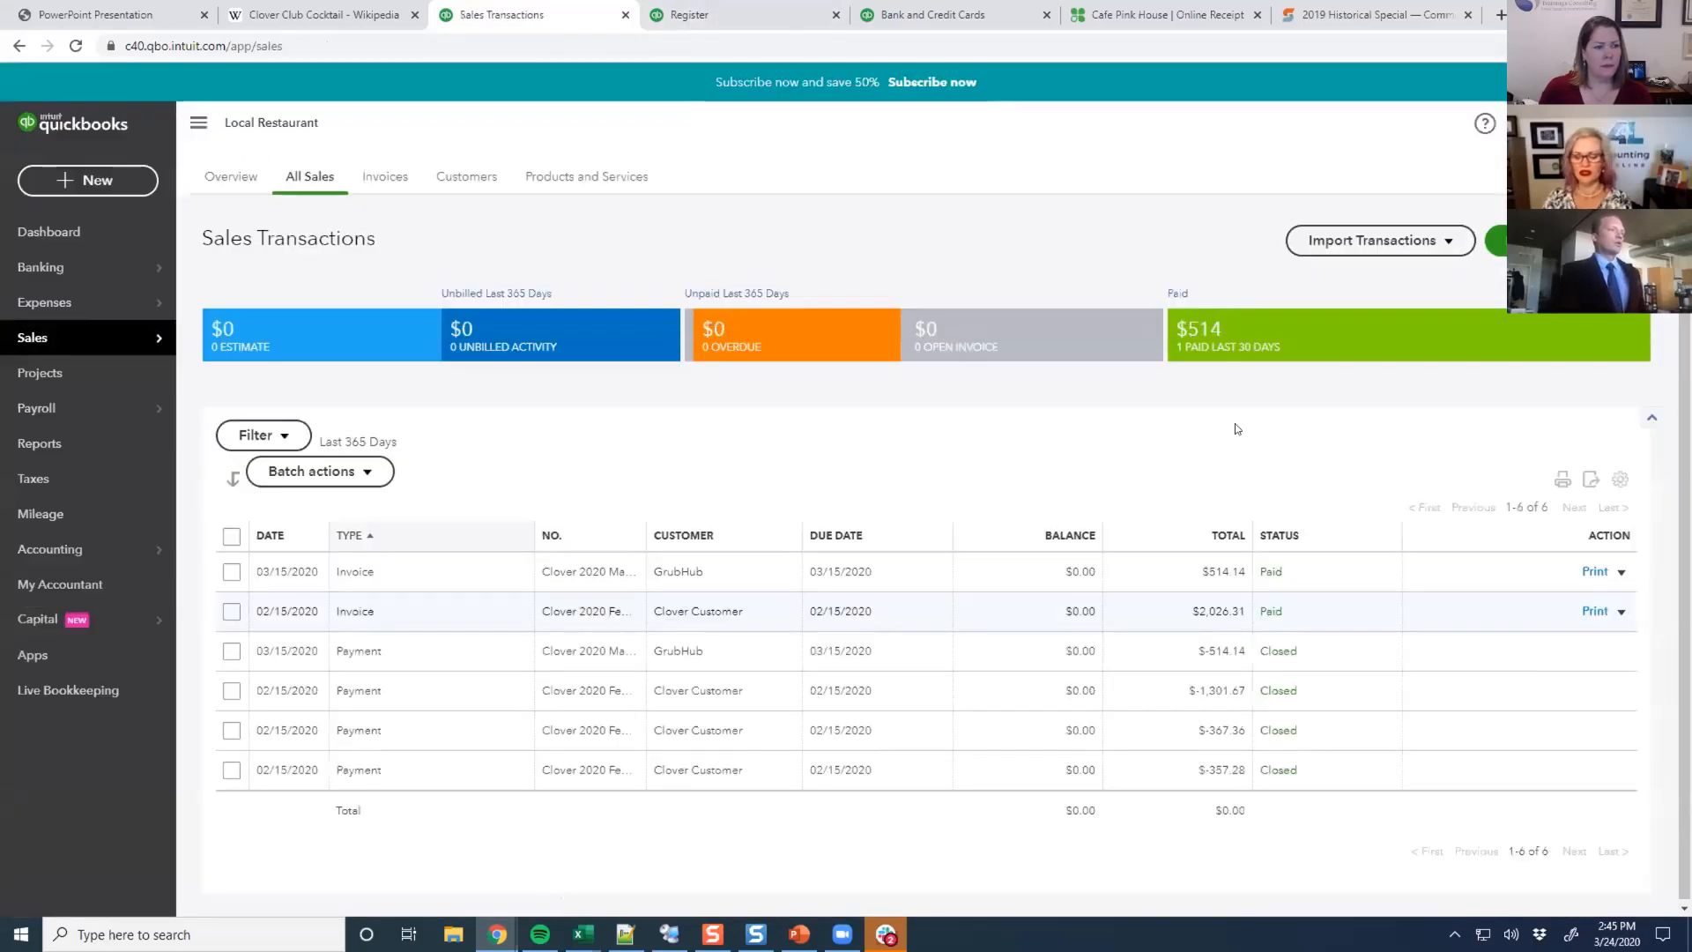
Inspect the 03/15/2020 GrubHub payment and its matching invoice from the sales transactions, closing each one.
click(982, 649)
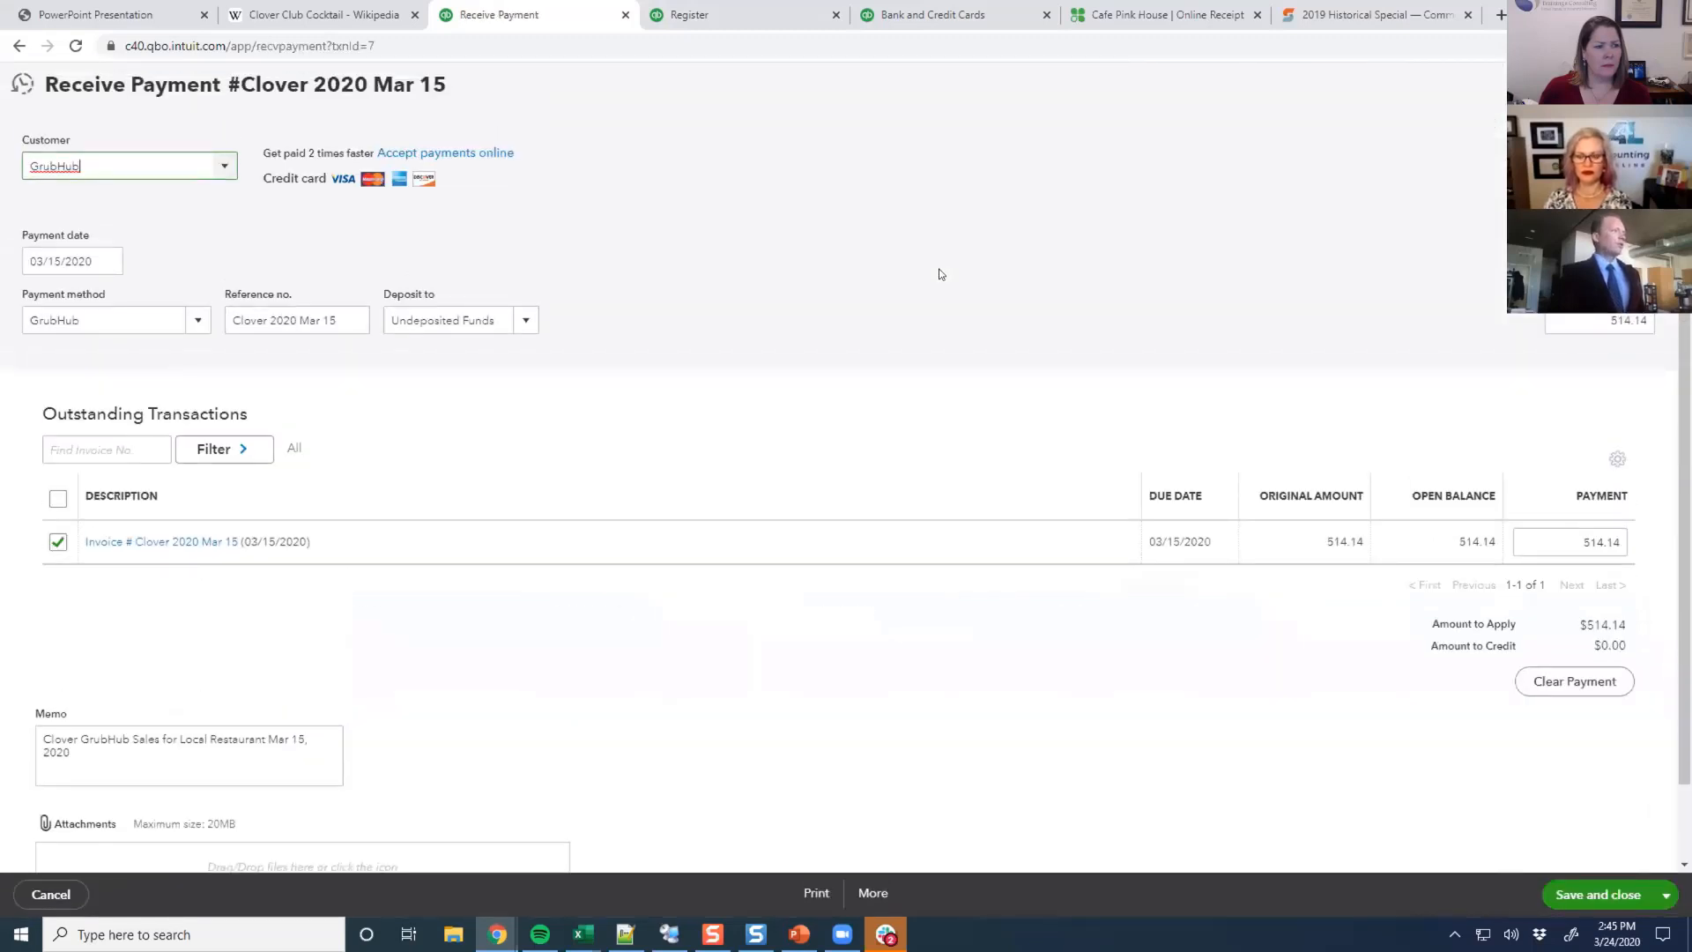
click(1658, 85)
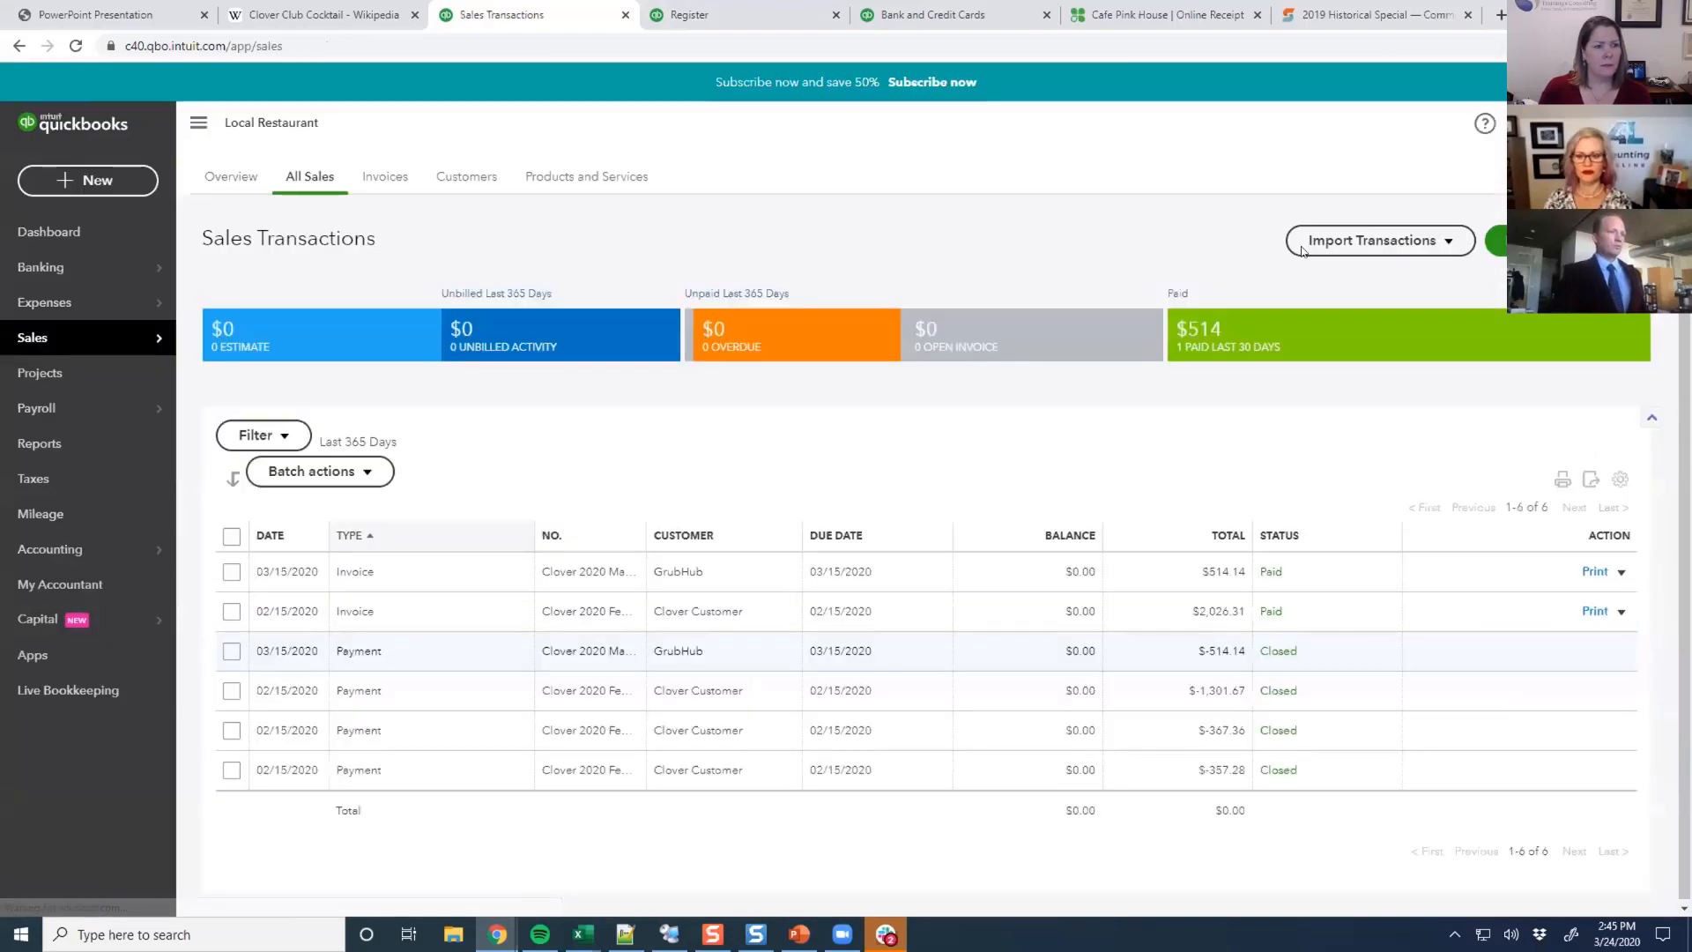
click(471, 576)
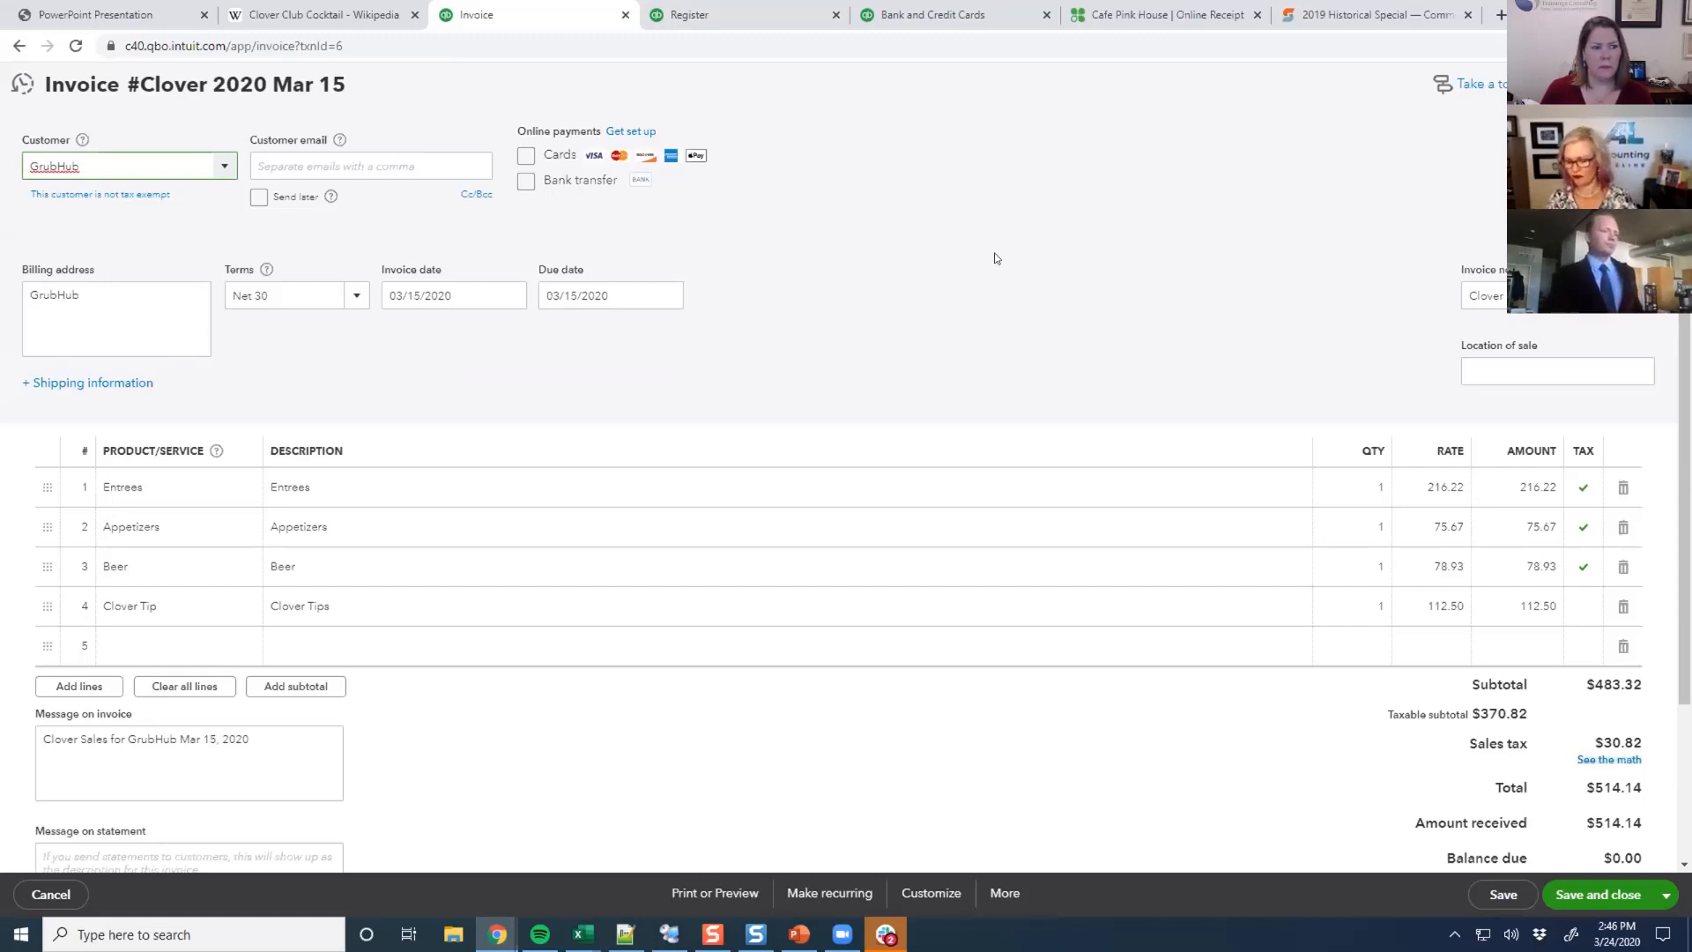
click(1659, 84)
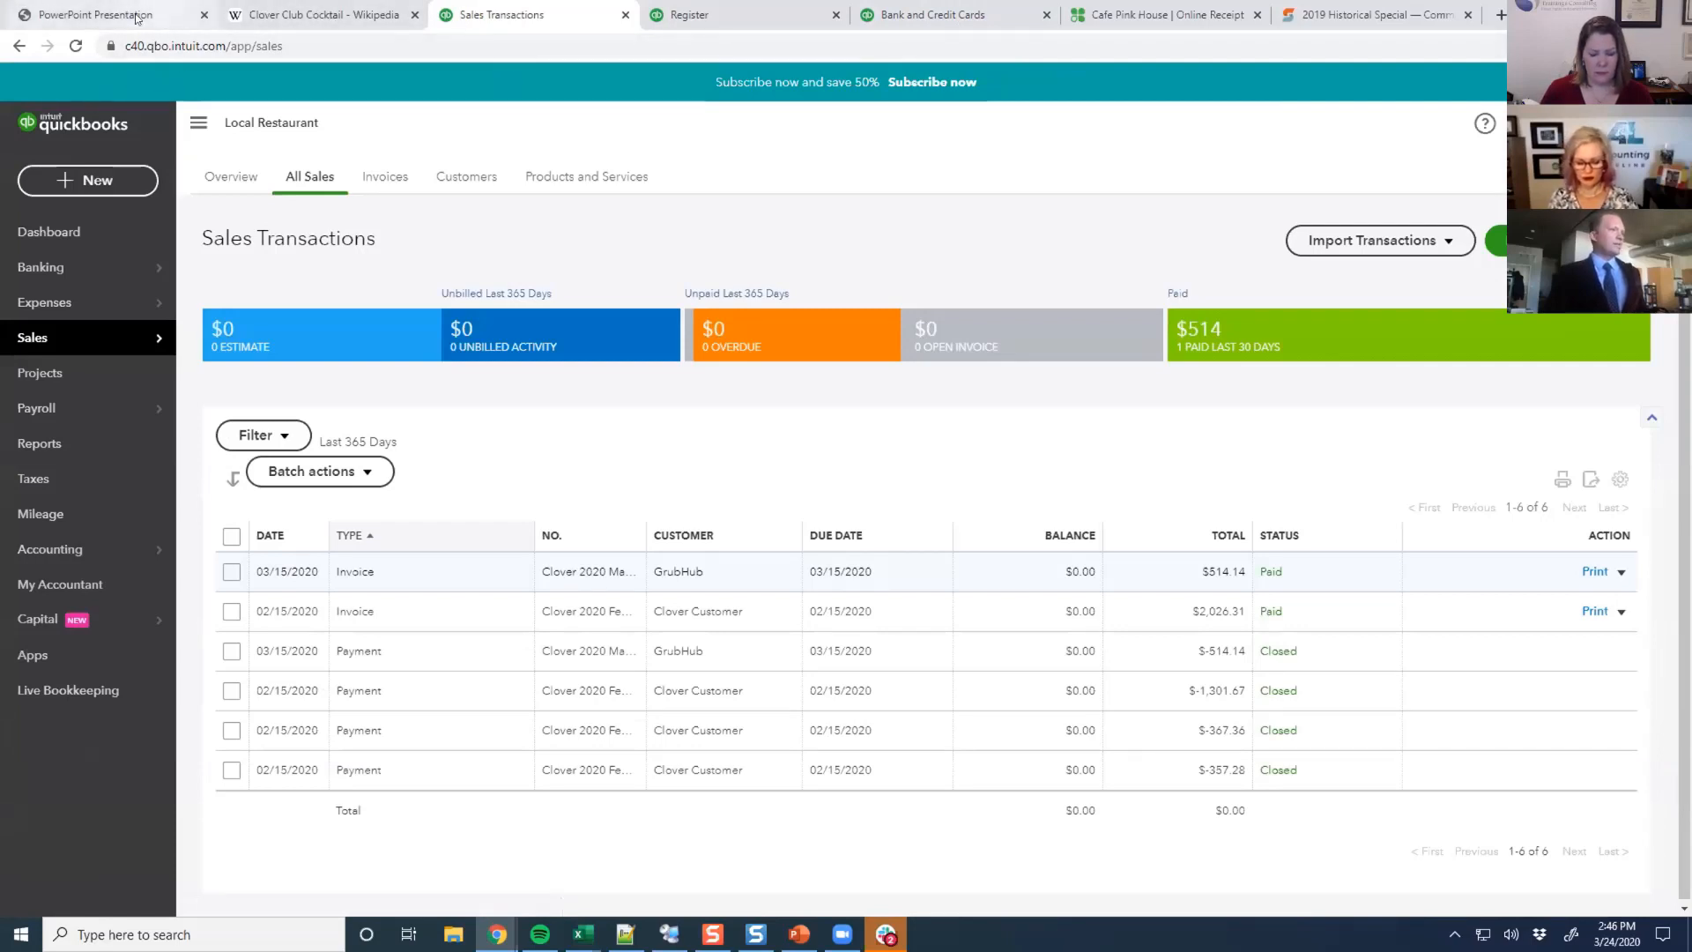
Return to the Commerce Sync presentation PDF and go to the "Commerce Sync – QuickBooks Desktop" slide on page 8.
click(178, 19)
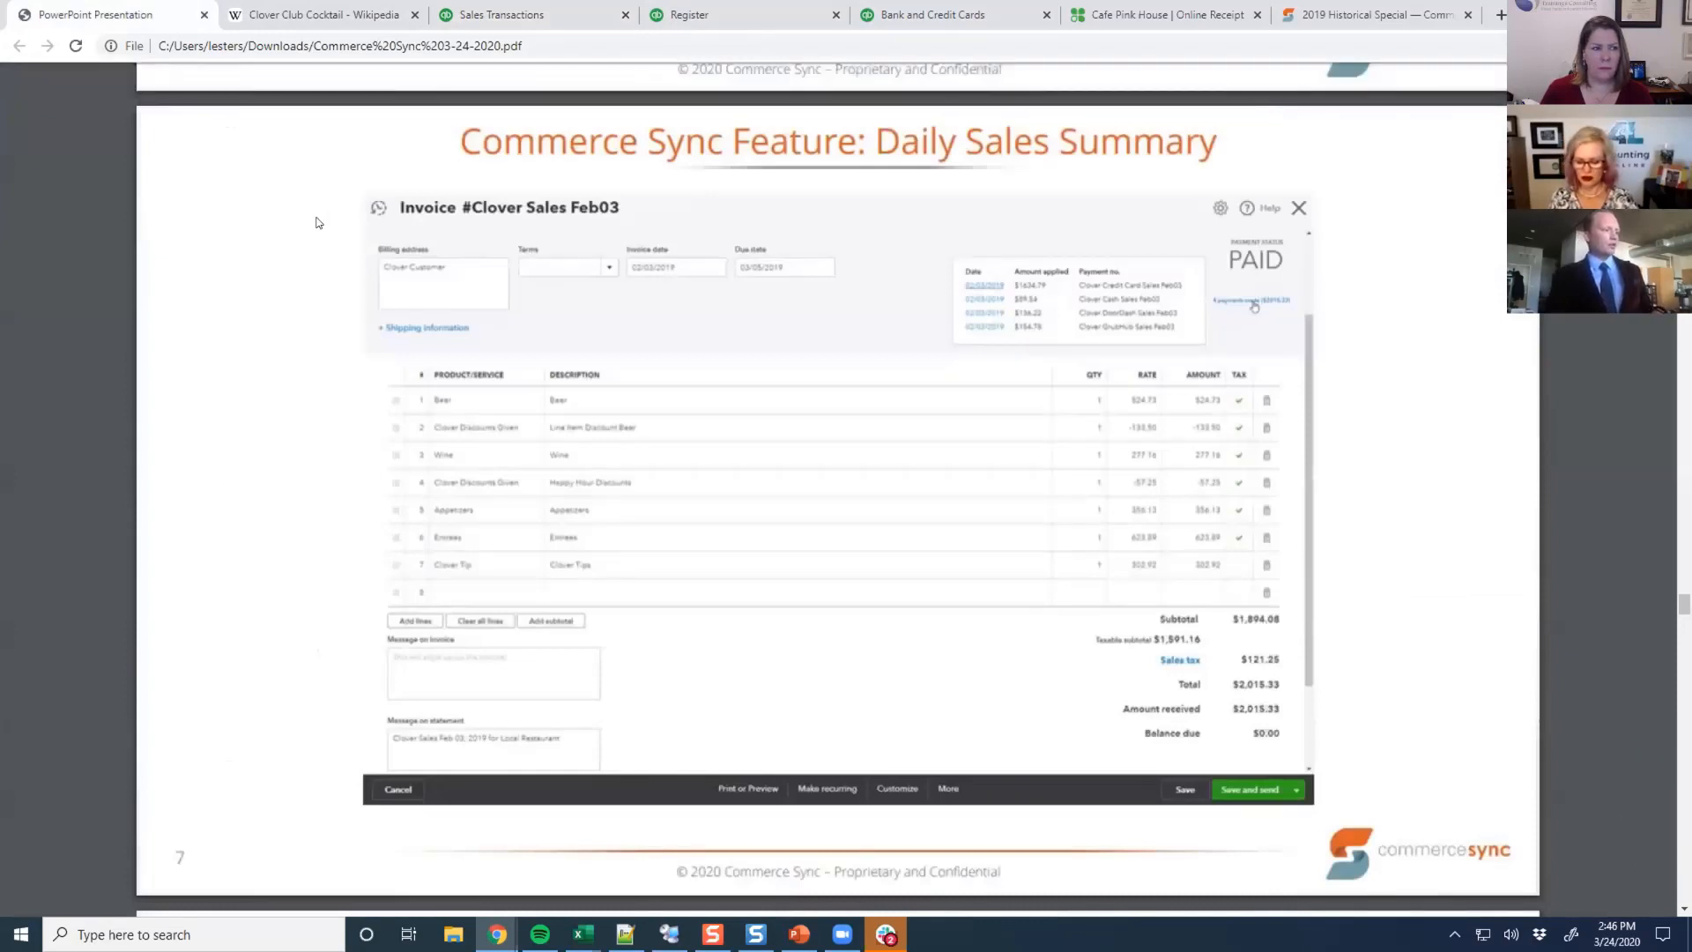
scroll(317, 224, down, 2)
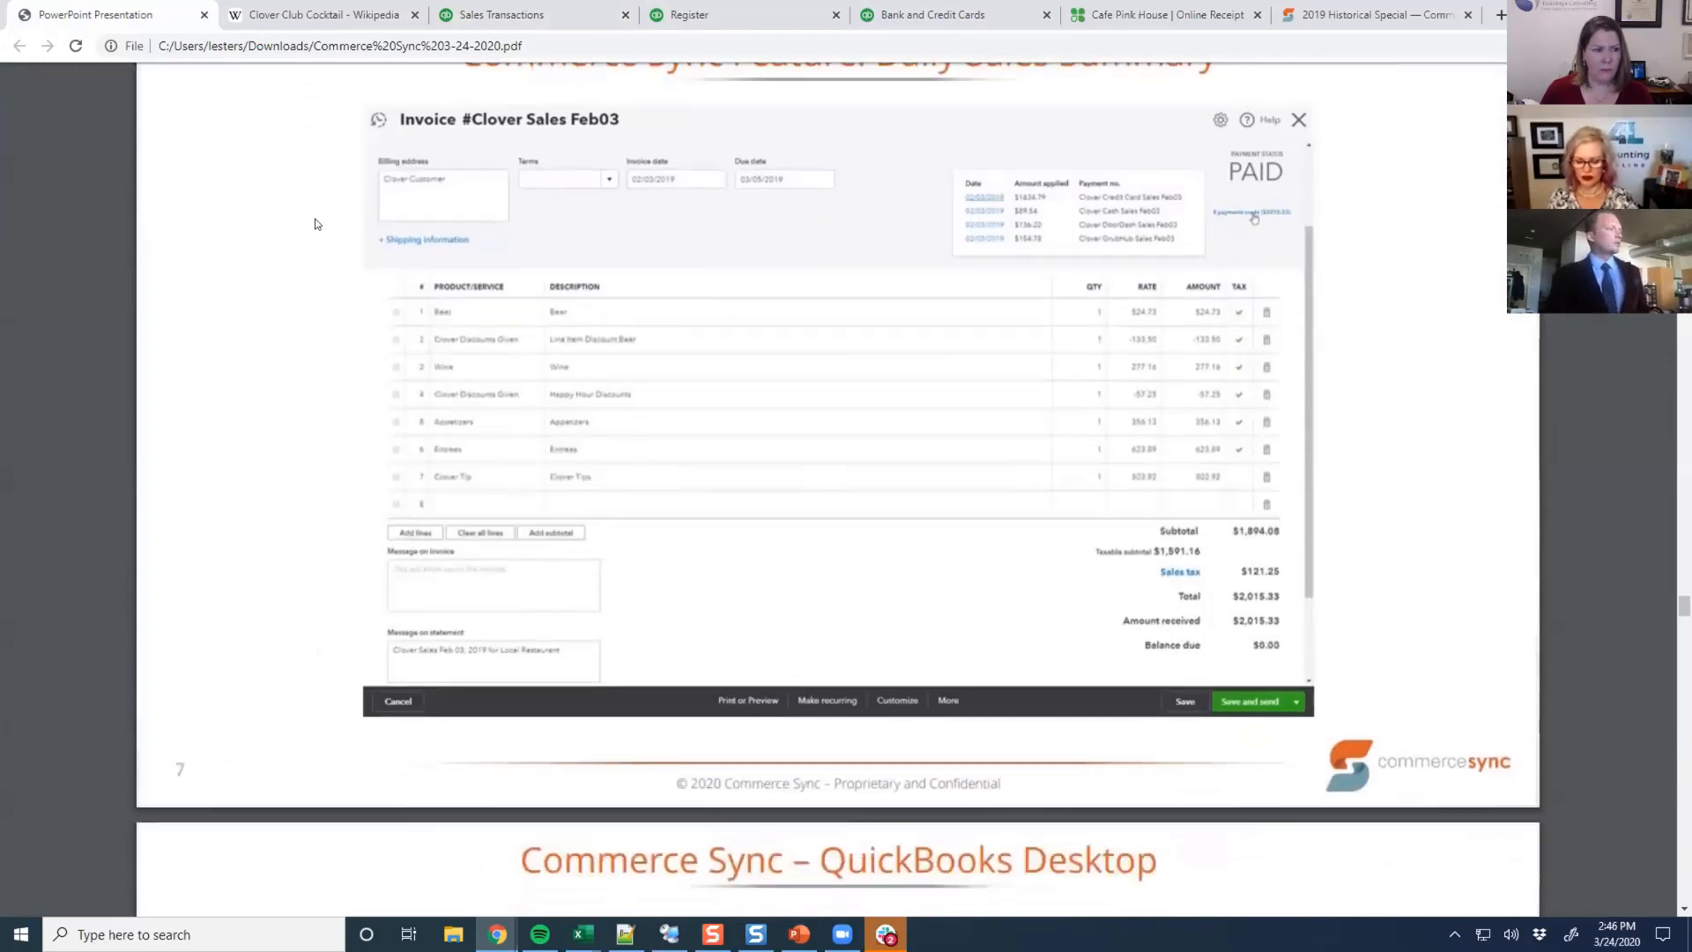
scroll(317, 224, down, 8)
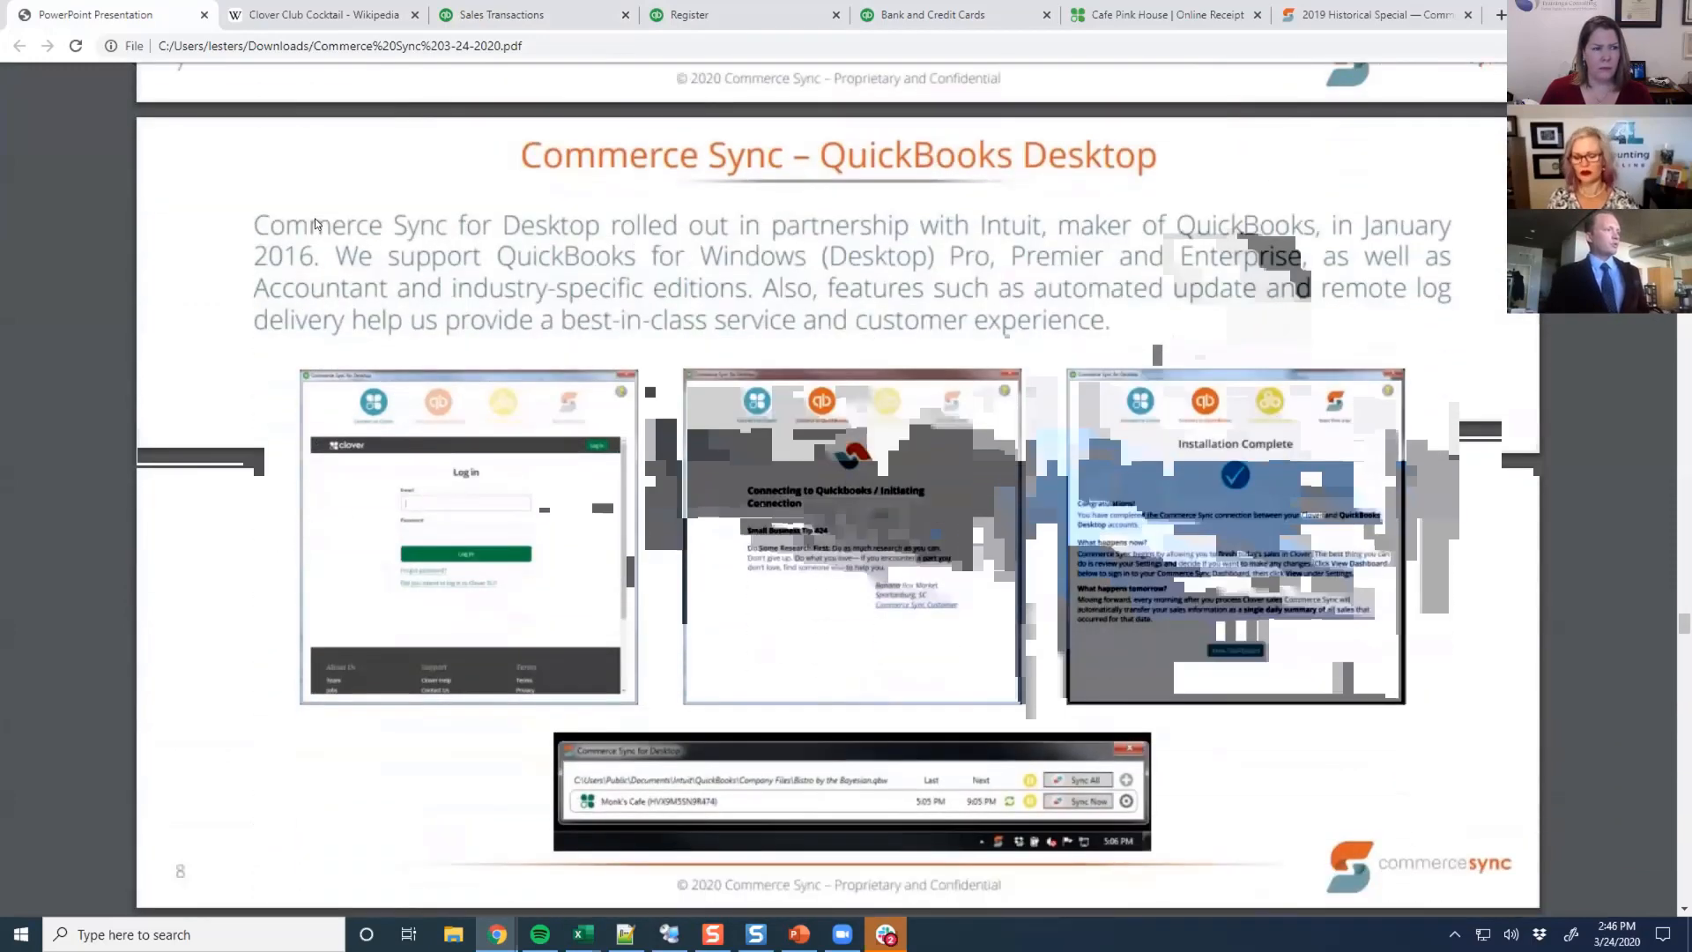
scroll(315, 223, down, 1)
scroll(314, 224, up, 1)
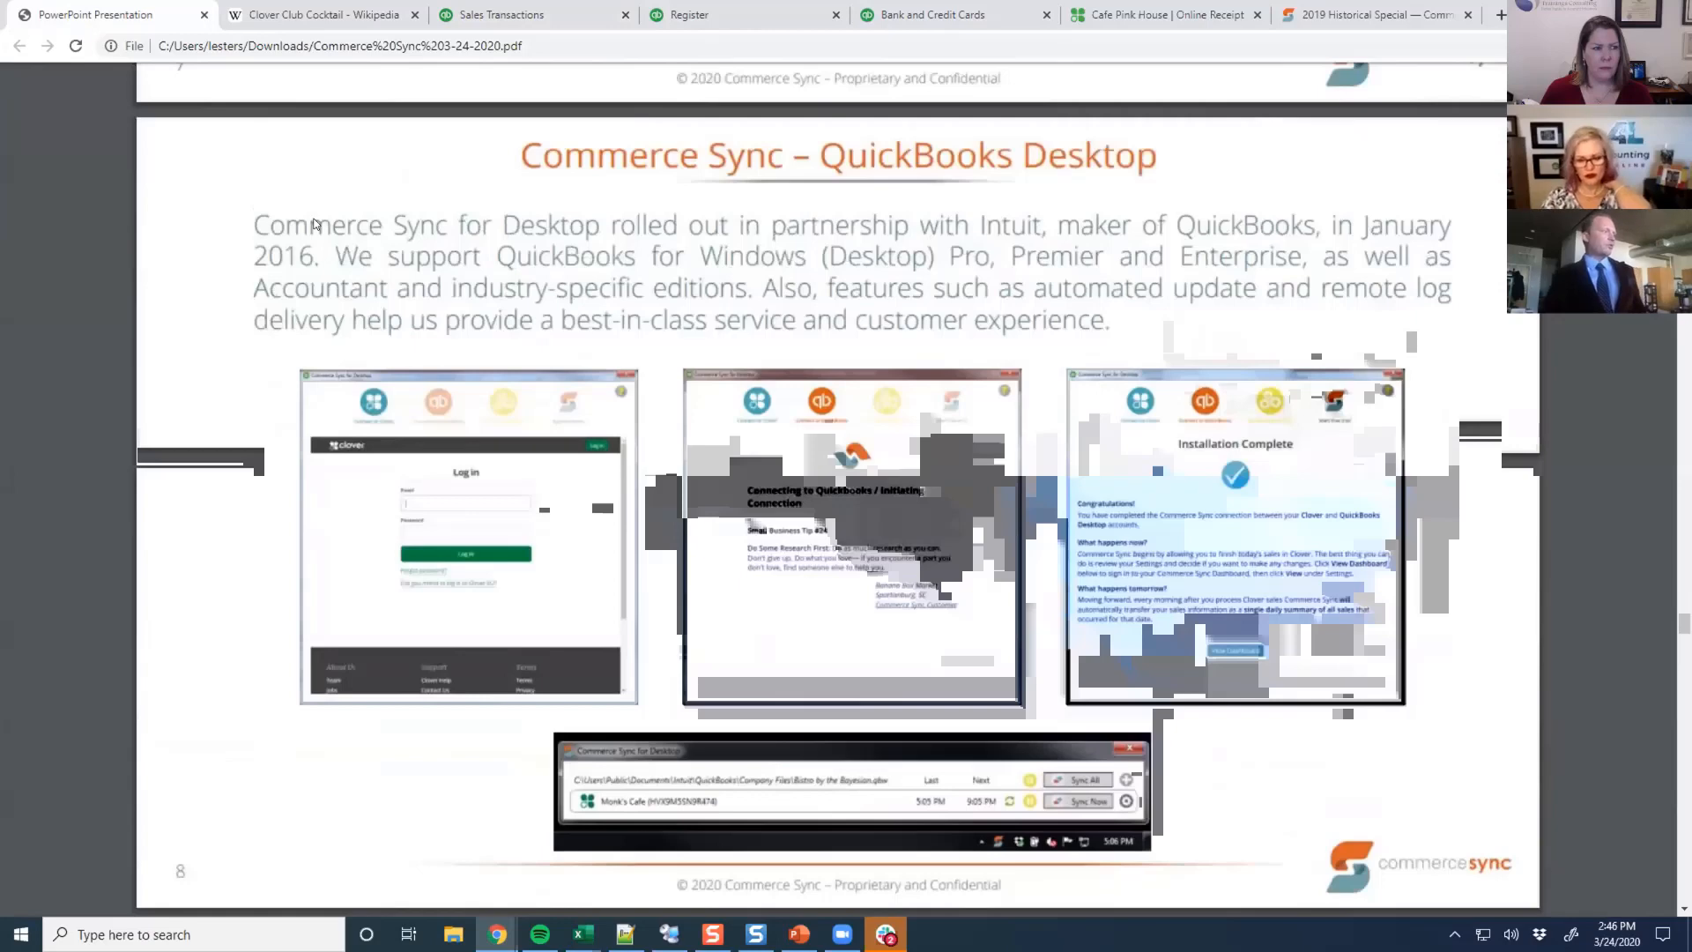